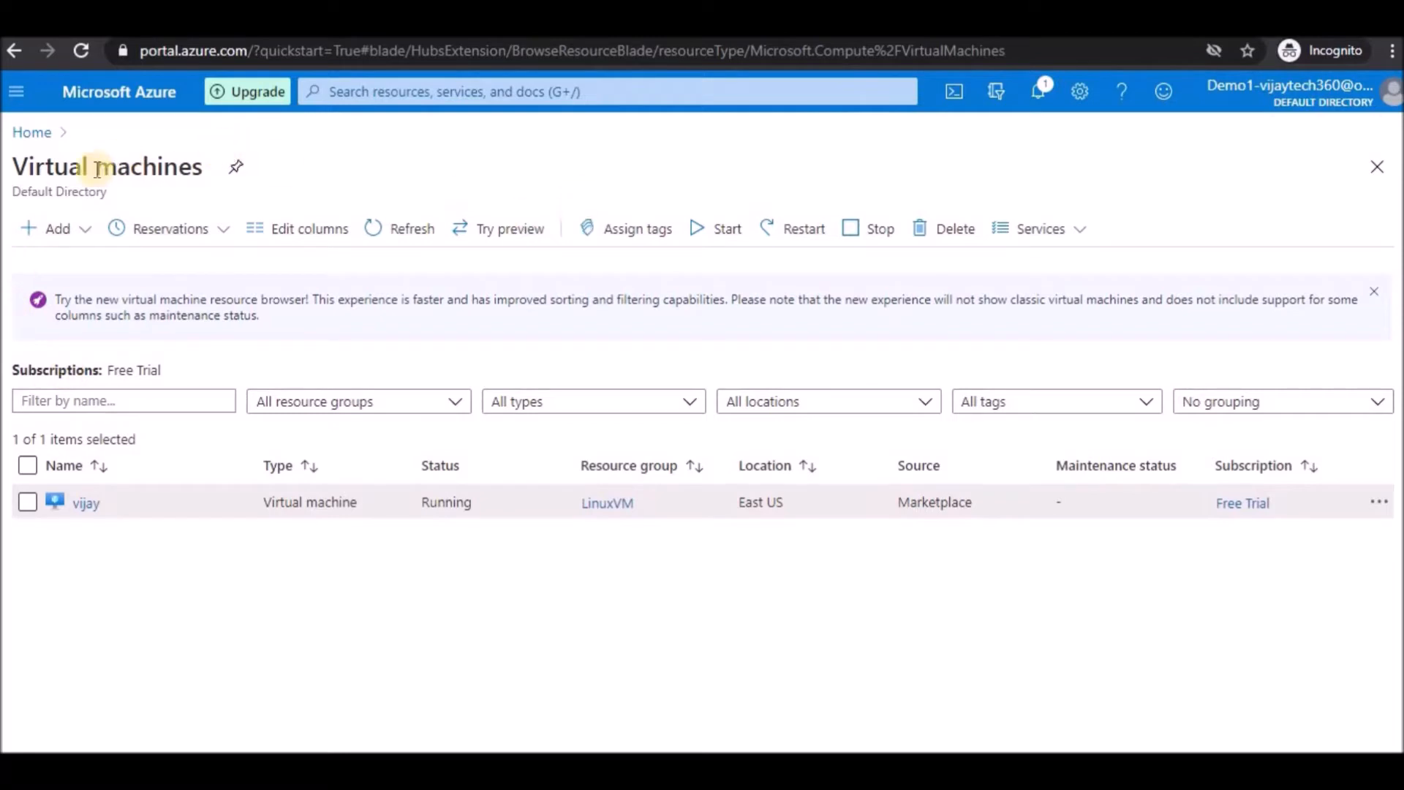
Return to the portal home page and open the Virtual machines service by searching for "virtual"
left_click(32, 132)
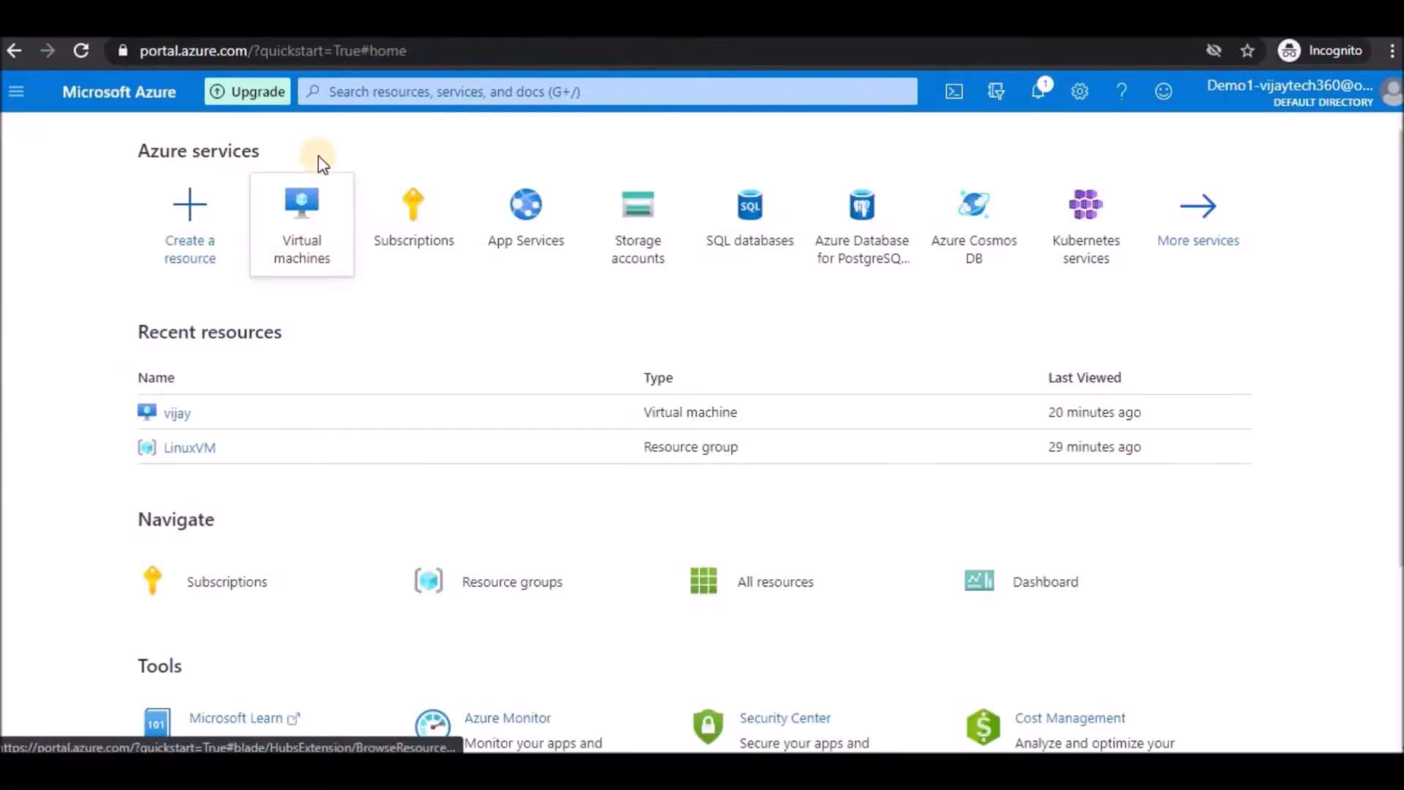
left_click(342, 91)
left_click(367, 168)
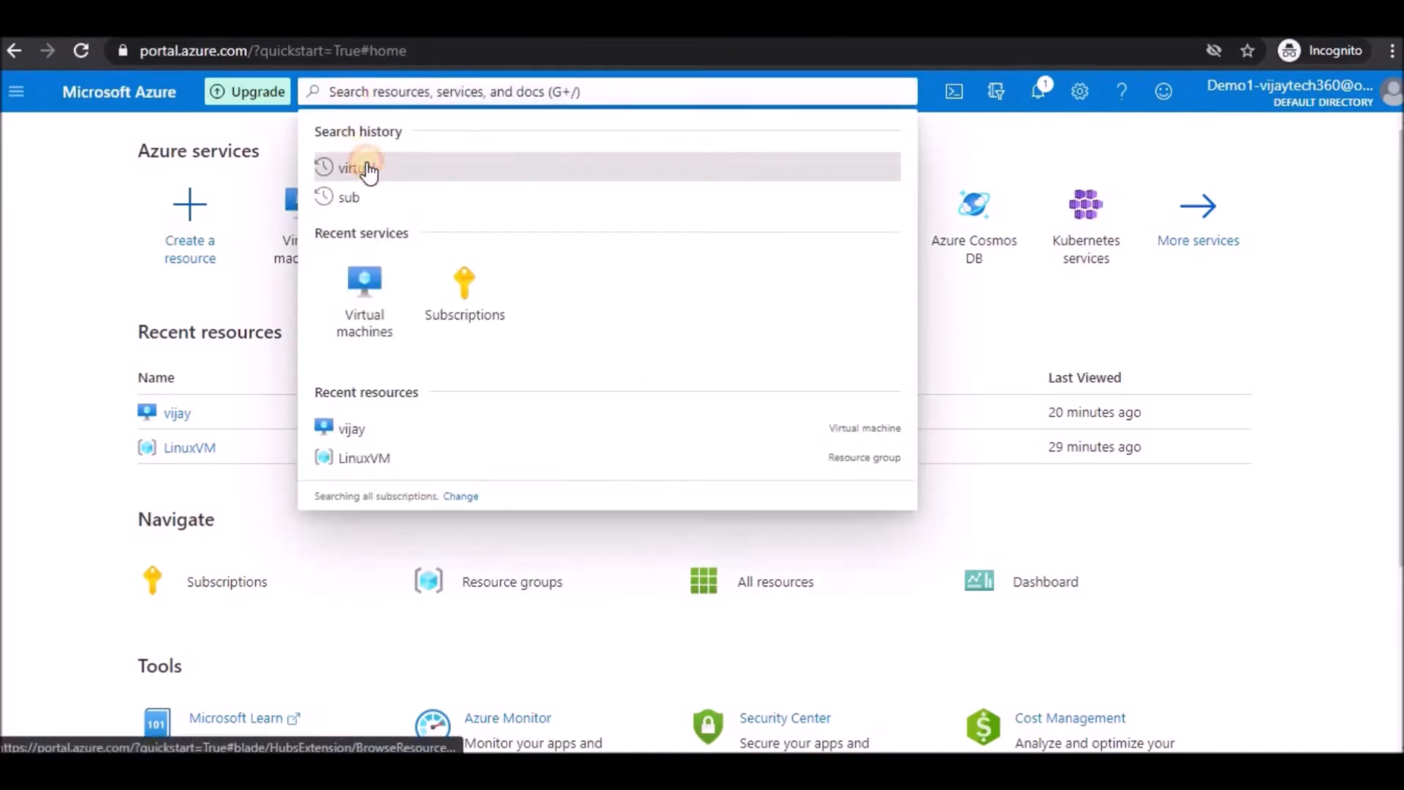
left_click(390, 173)
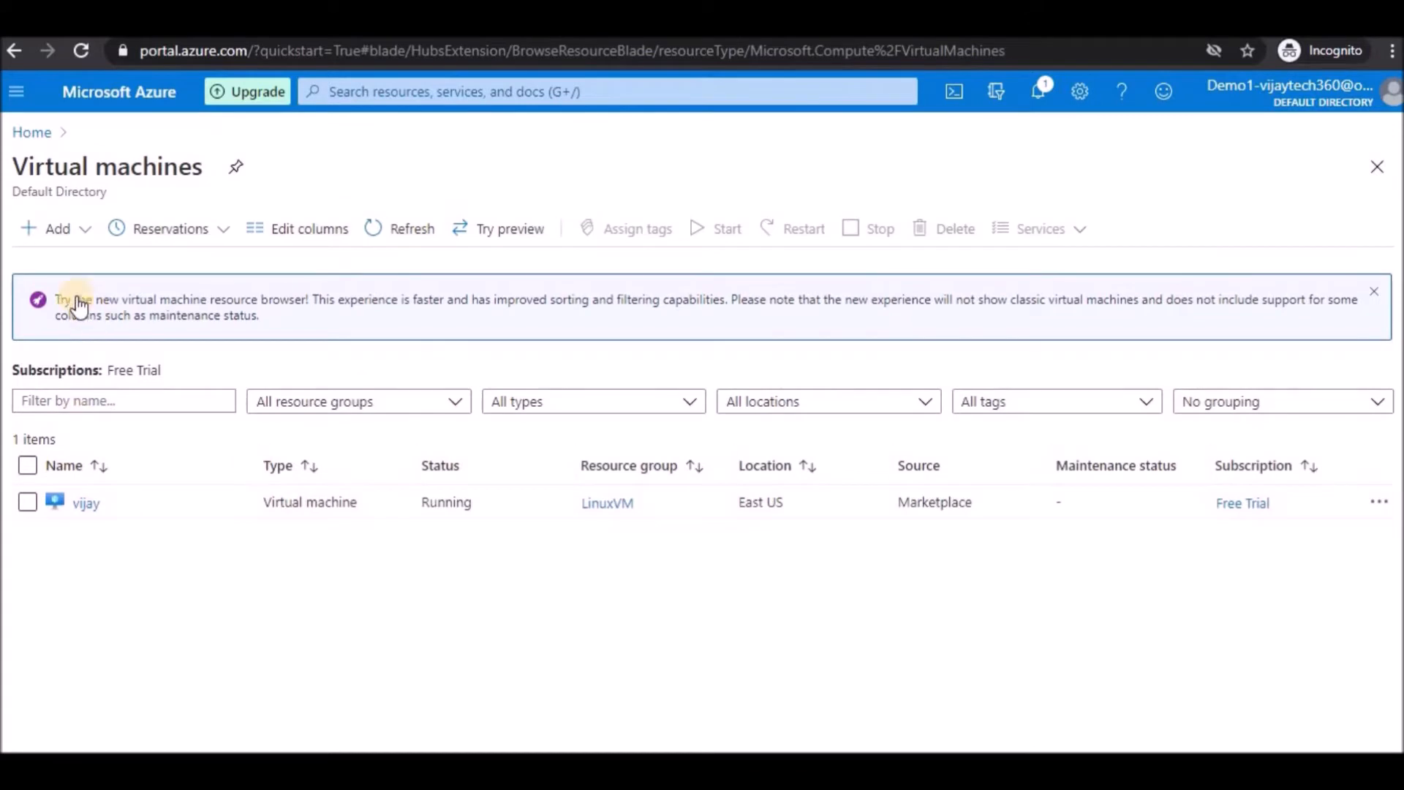
Start creating a new virtual machine and assign it to the existing LinuxVM resource group
left_click(54, 233)
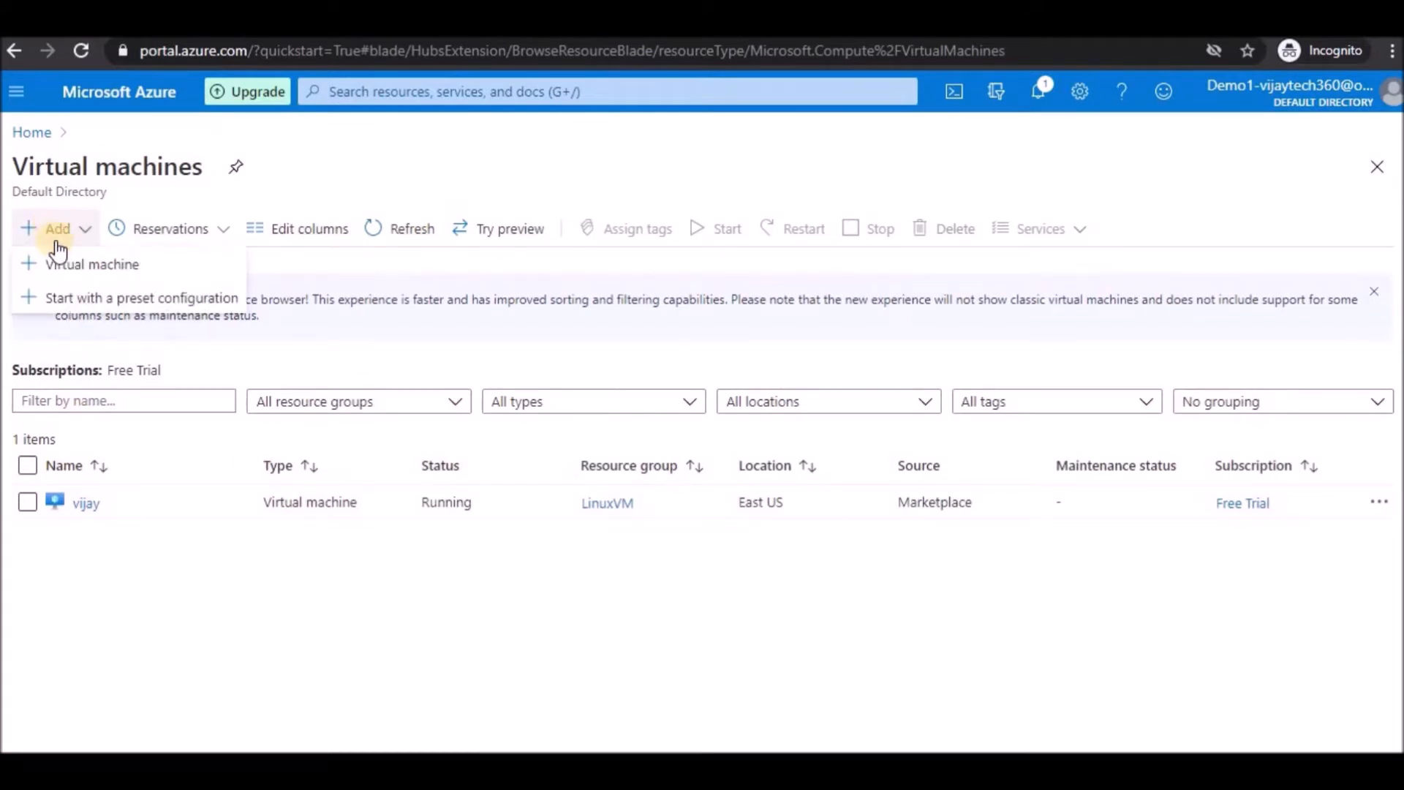
left_click(69, 267)
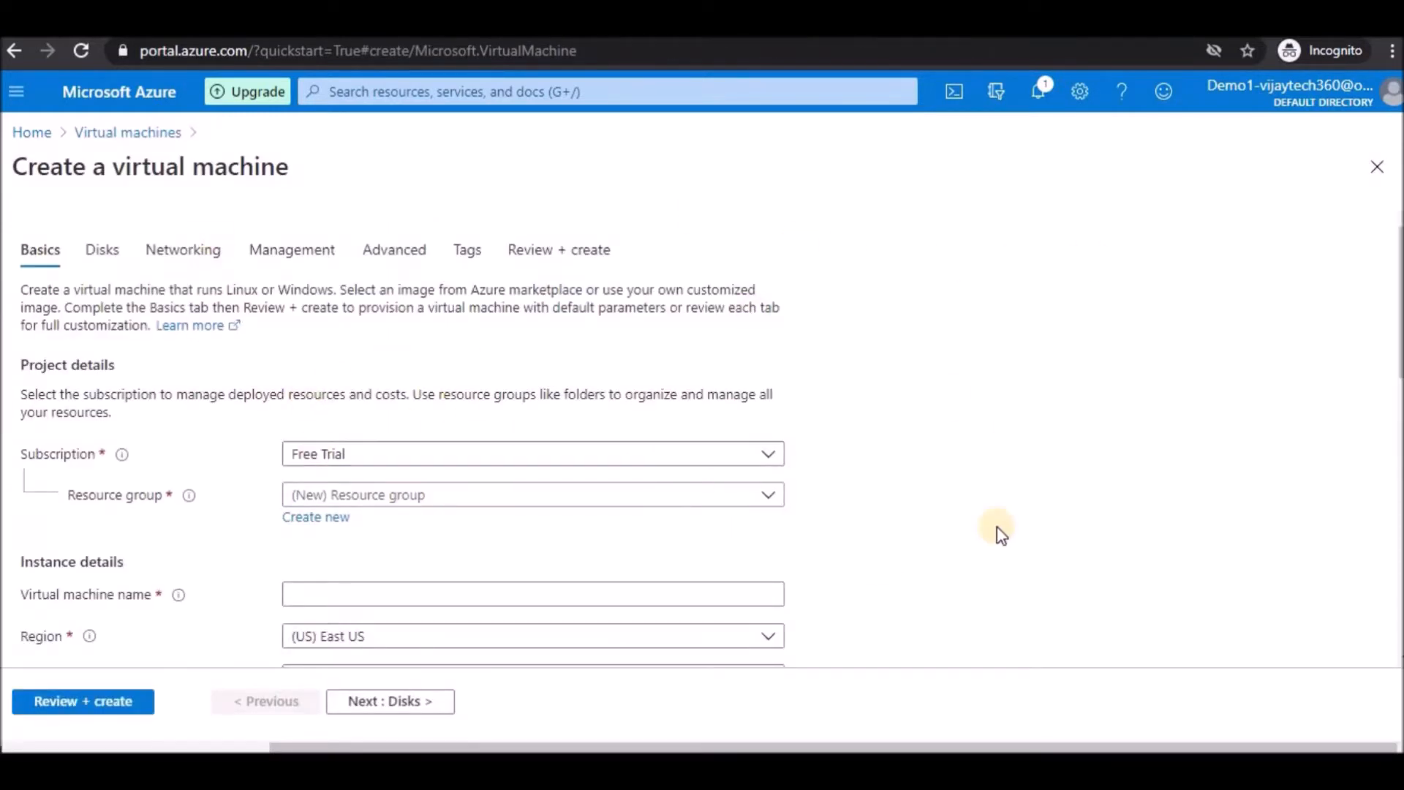
scroll(455, 417, "down", 1)
left_click(436, 394)
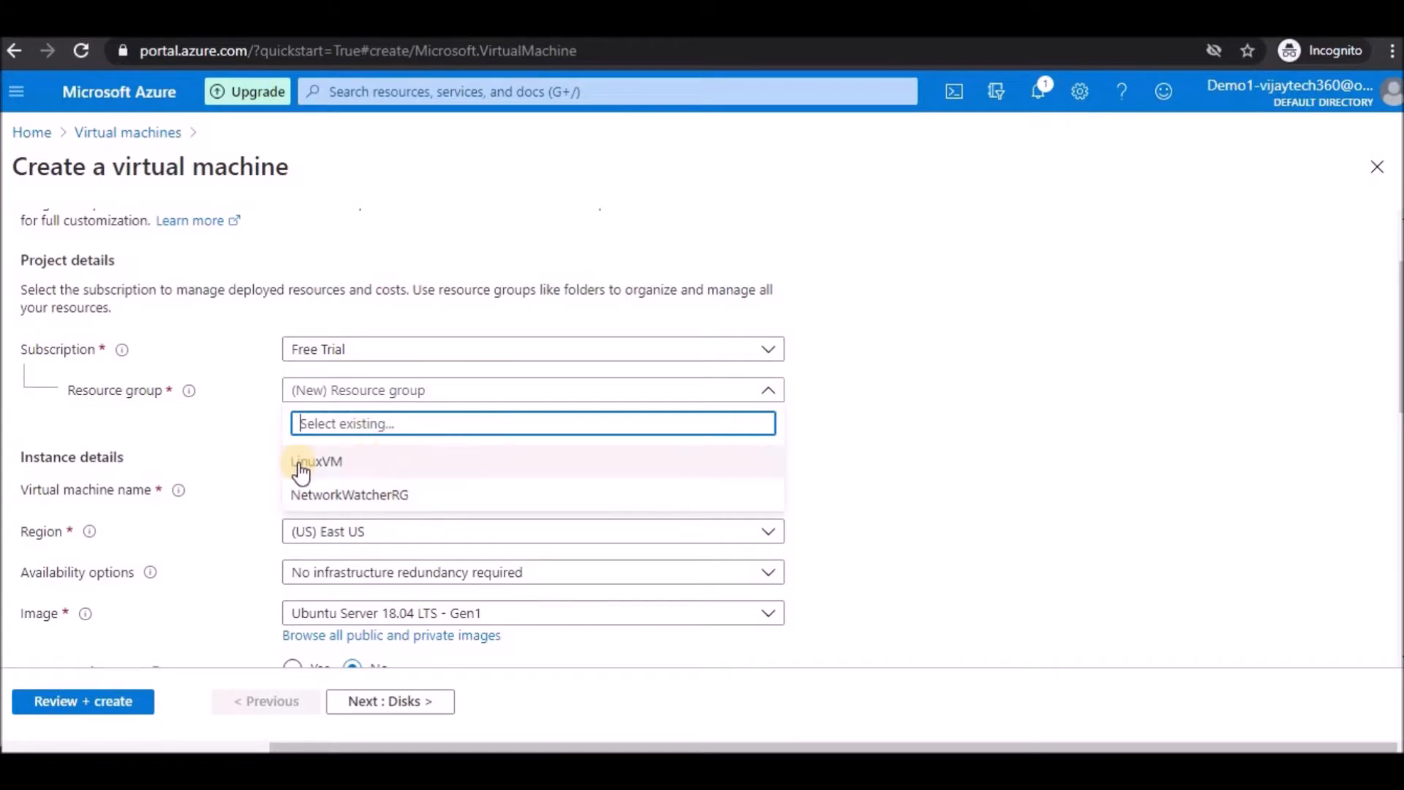
left_click(336, 463)
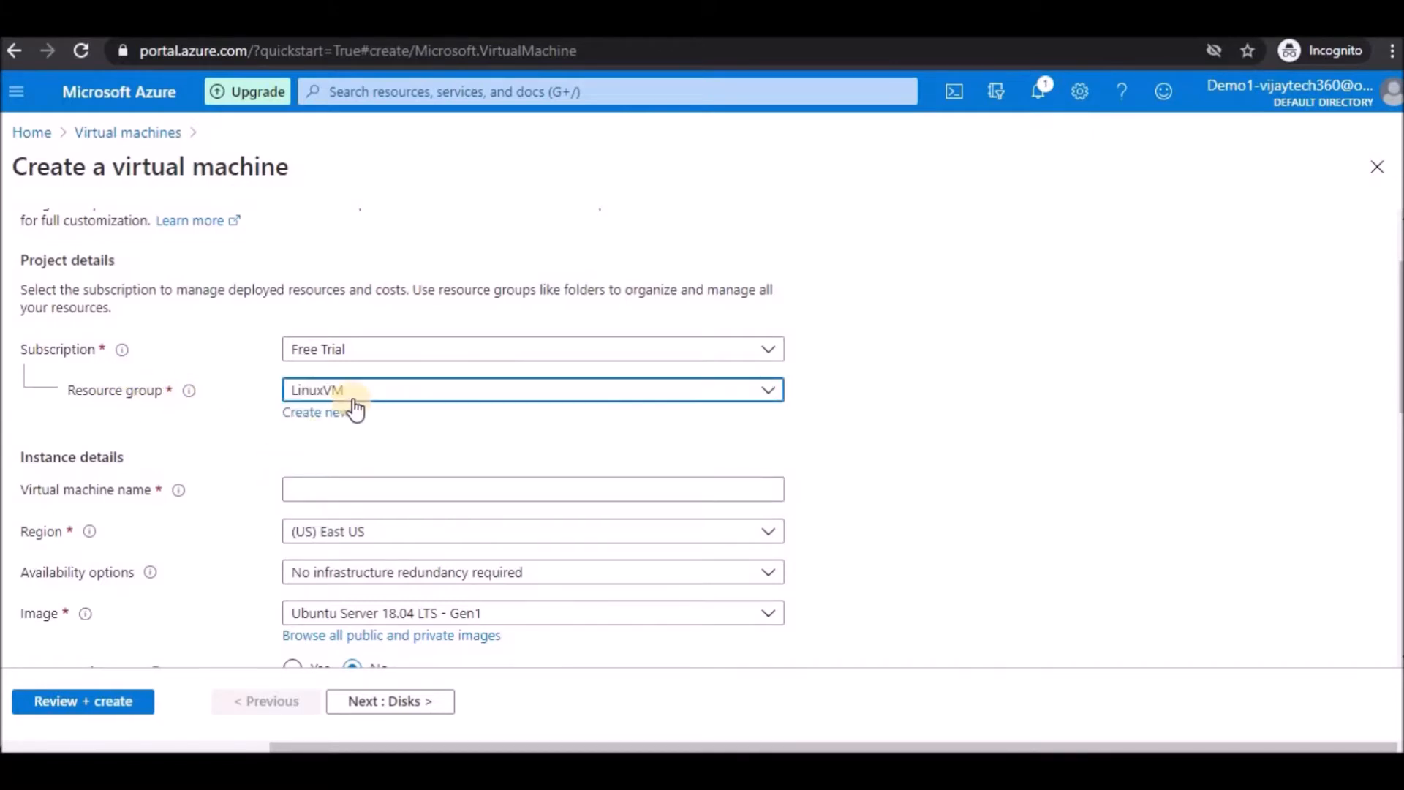
Name the virtual machine vijaydemotesting in the instance details
scroll(419, 459, "down", 3)
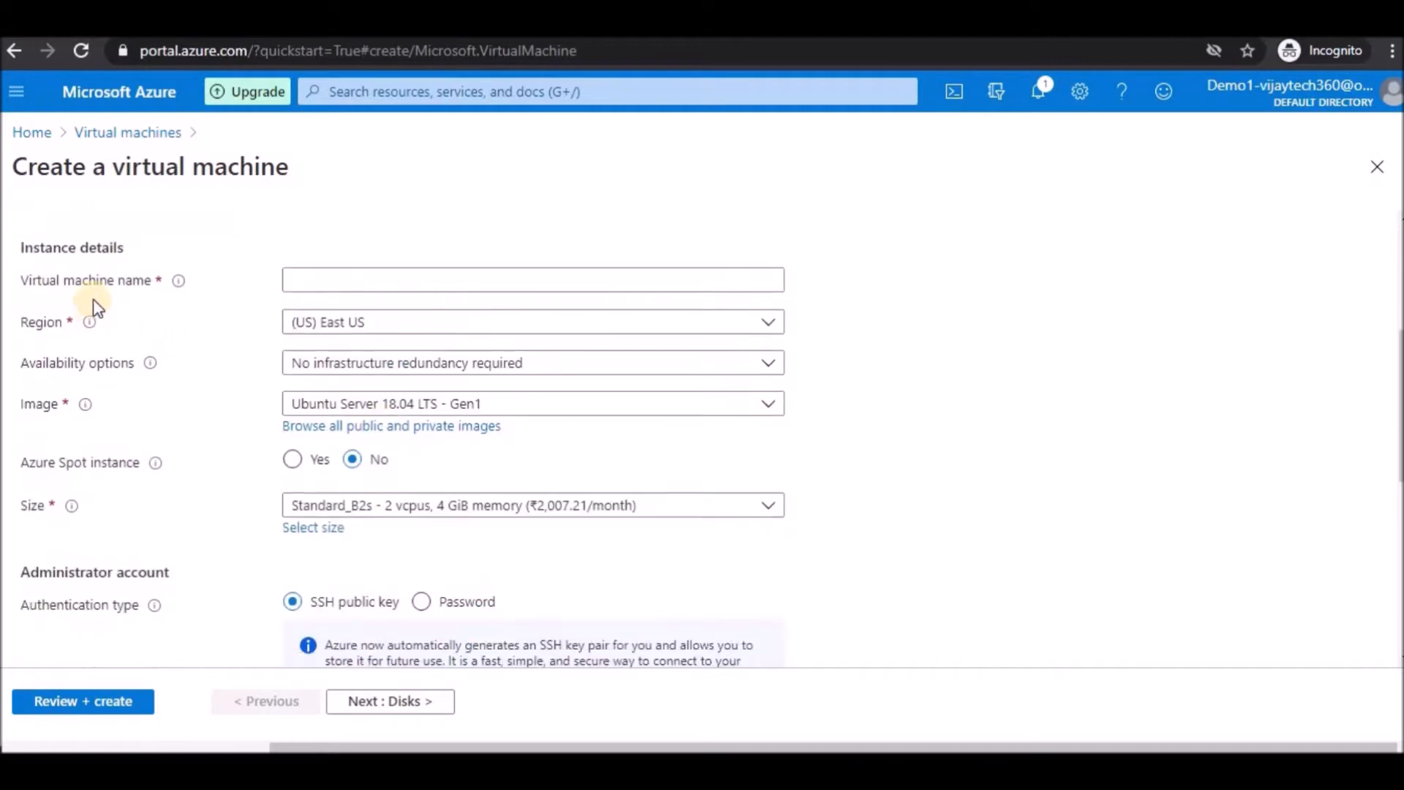
left_click(310, 285)
left_click(310, 286)
left_click(316, 322)
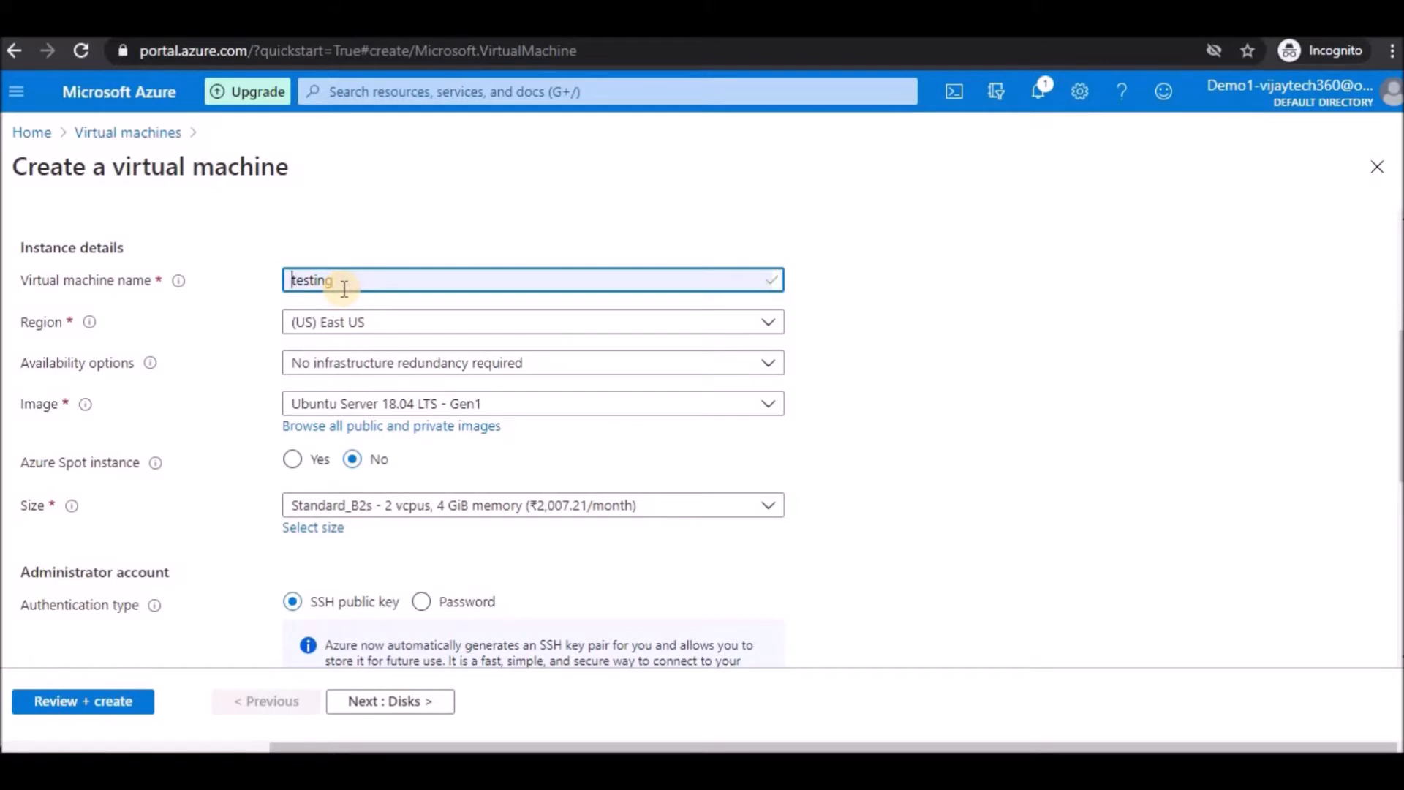
key("Home")
type("v")
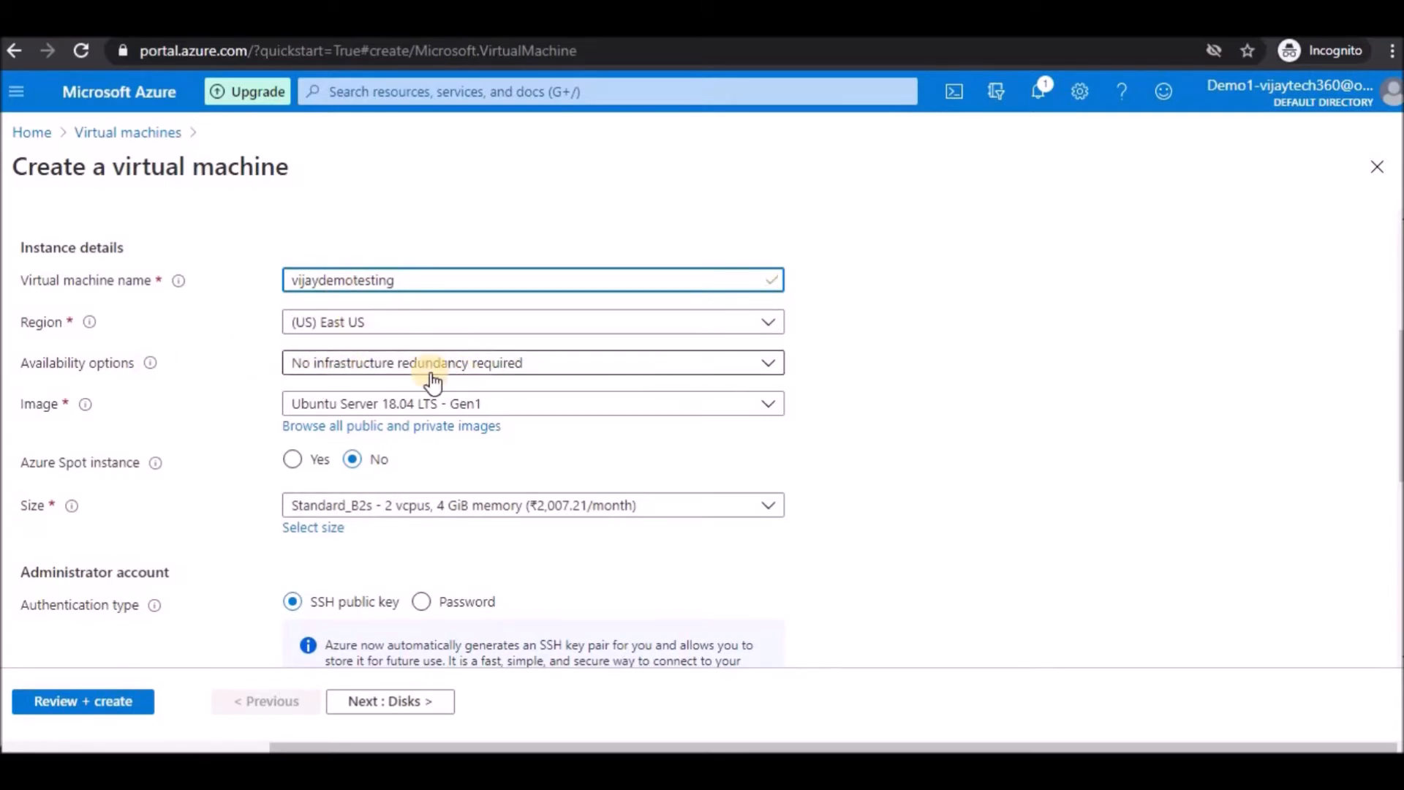
Keep the availability option at No infrastructure redundancy required and choose the Windows Server 2019 Datacenter - Gen1 image
left_click(456, 377)
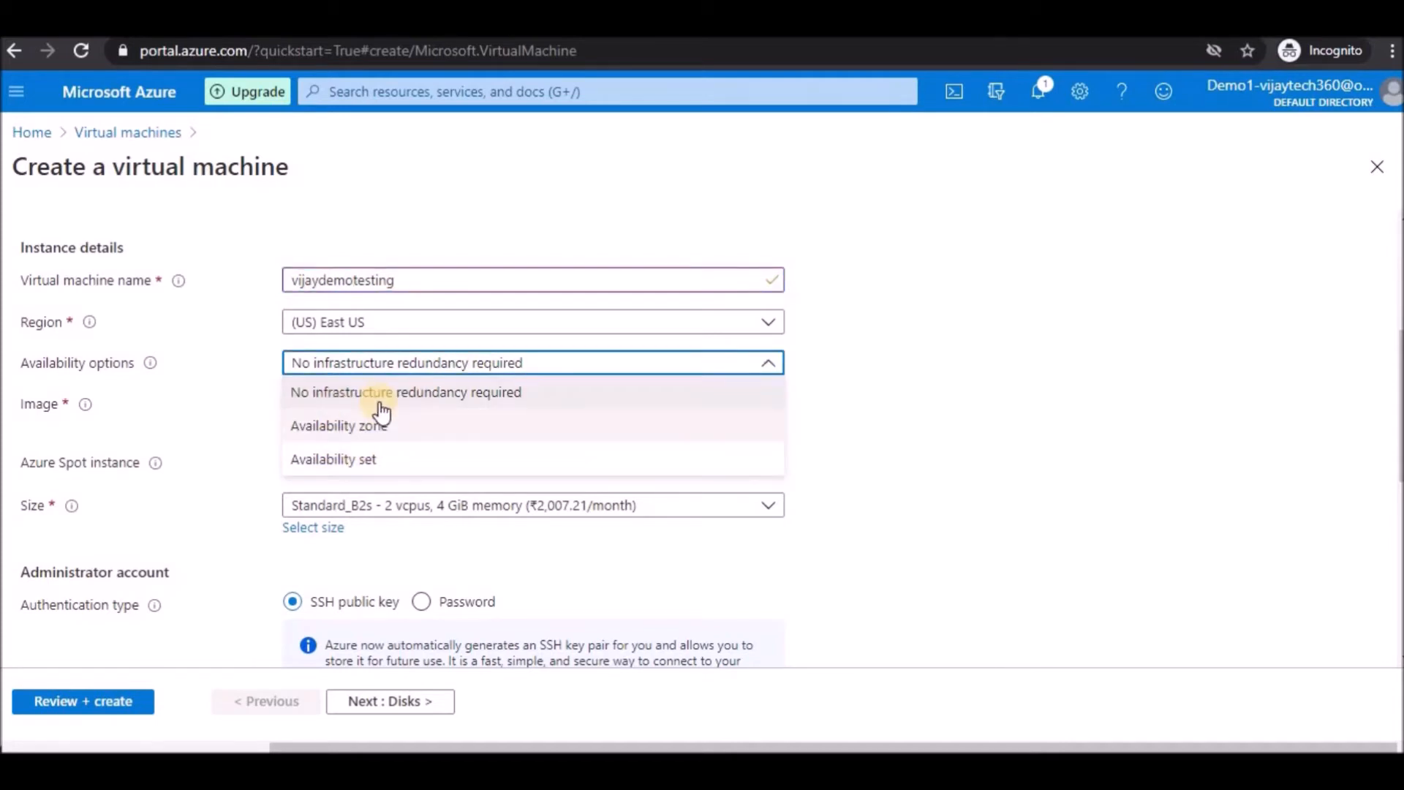
left_click(430, 392)
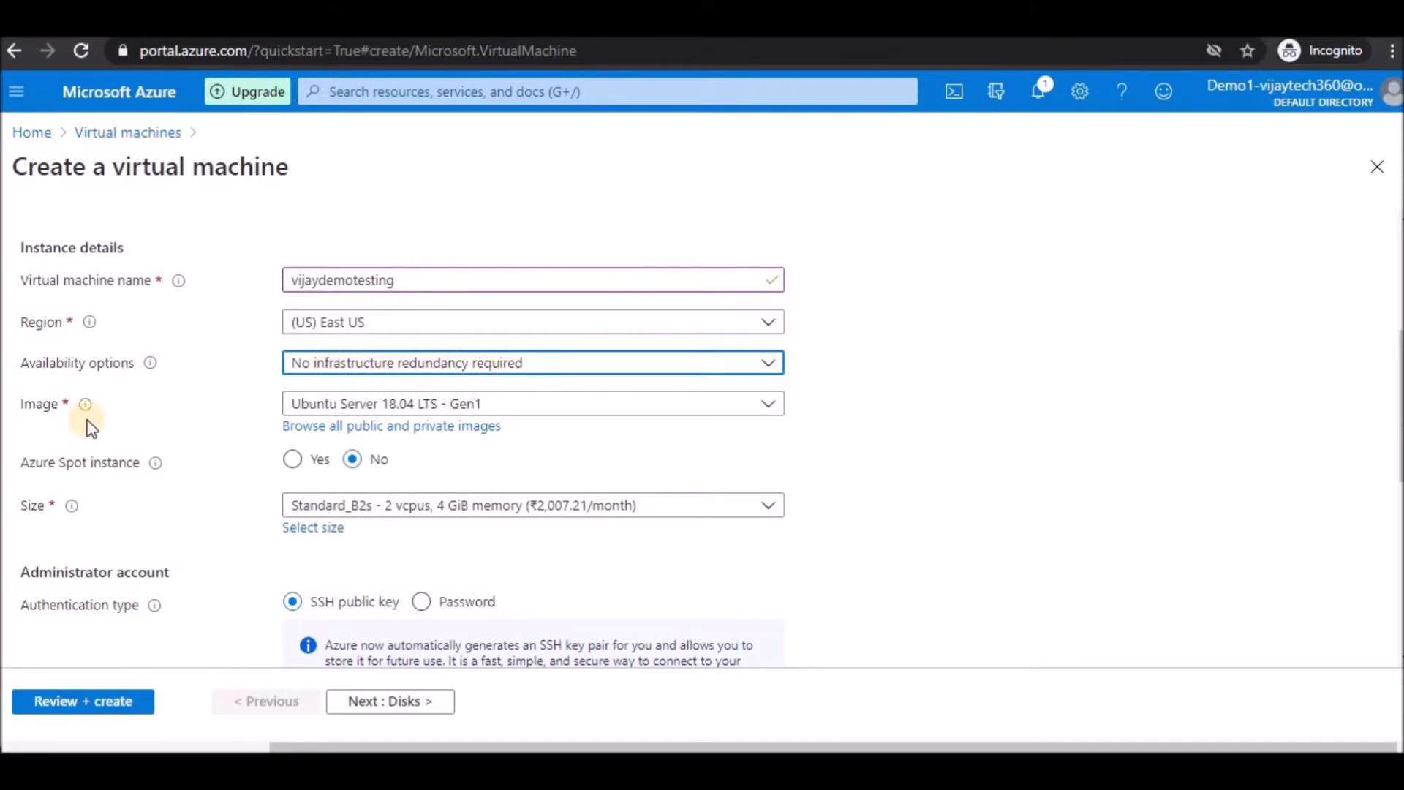
left_click(439, 403)
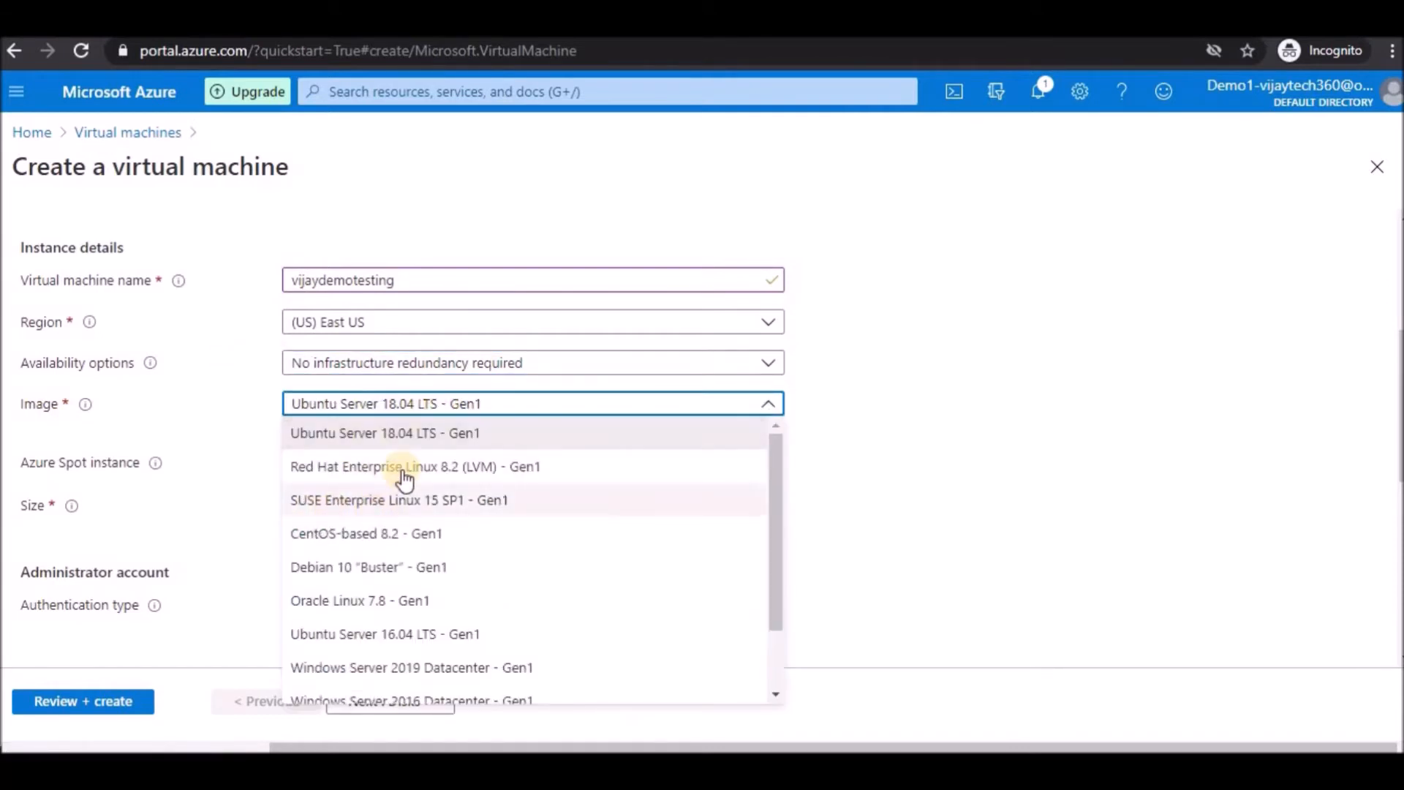
scroll(413, 541, "down", 1)
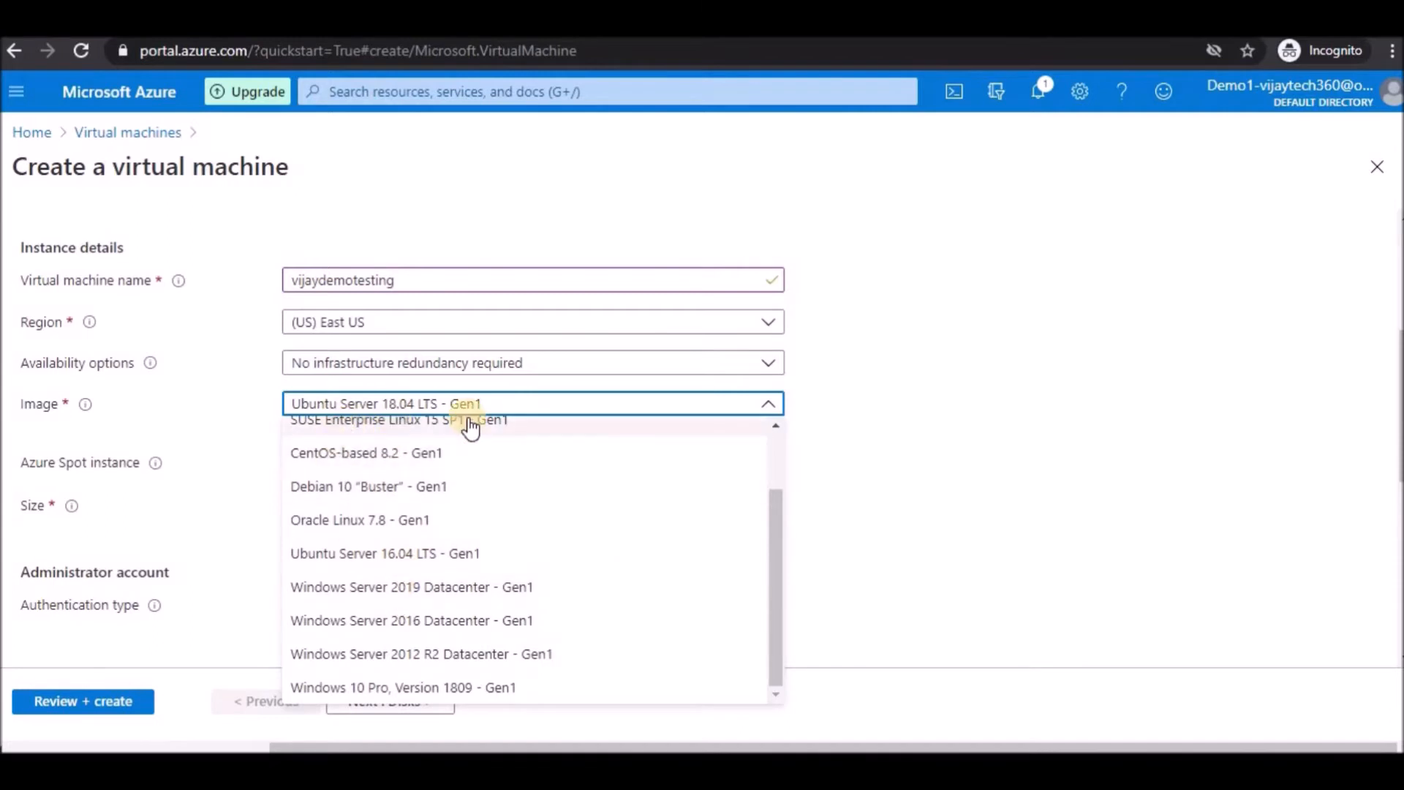
left_click(363, 590)
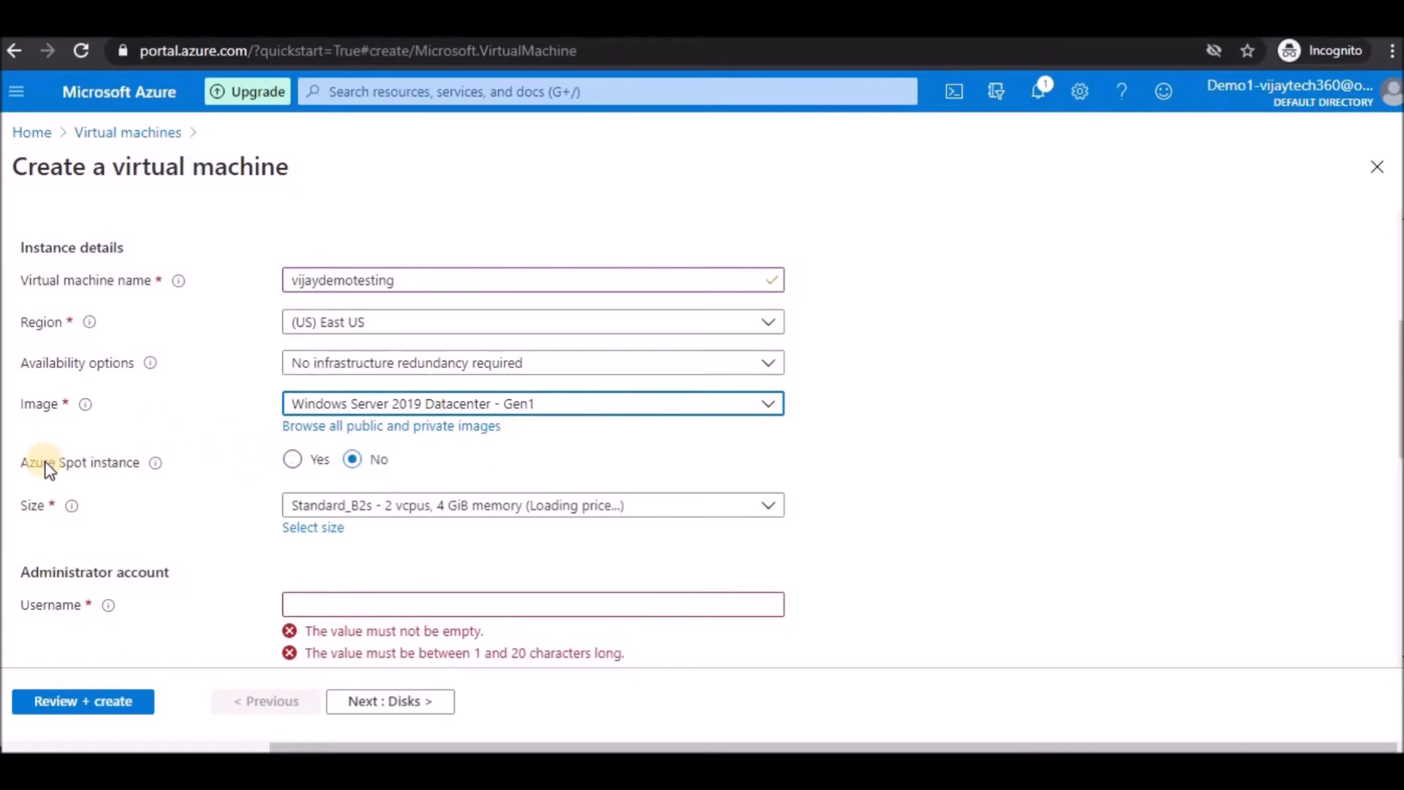
Fill in the administrator account's username and password, and repeat the password in the confirmation field
scroll(338, 407, "down", 3)
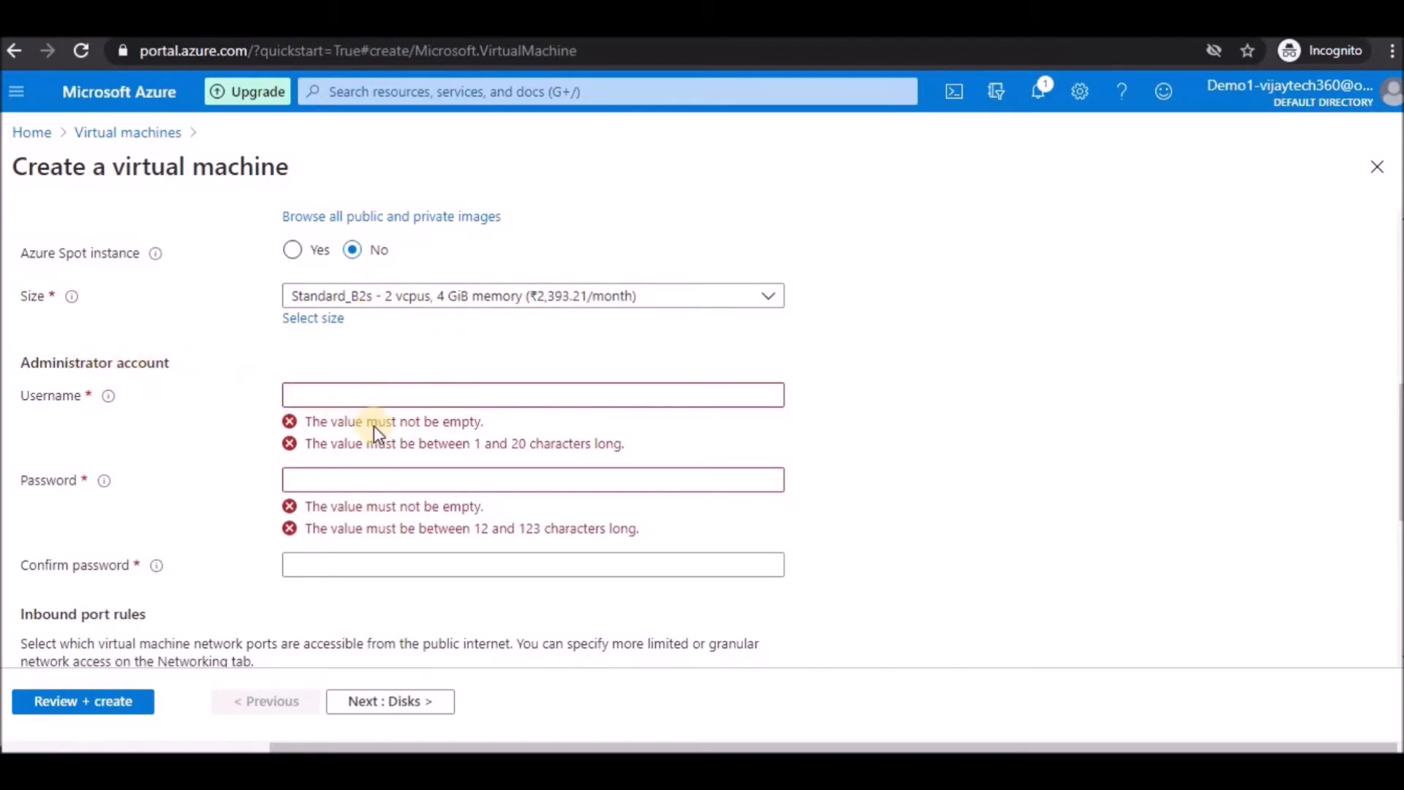
scroll(374, 426, "up", 3)
scroll(262, 485, "down", 3)
left_click(300, 402)
left_click(314, 439)
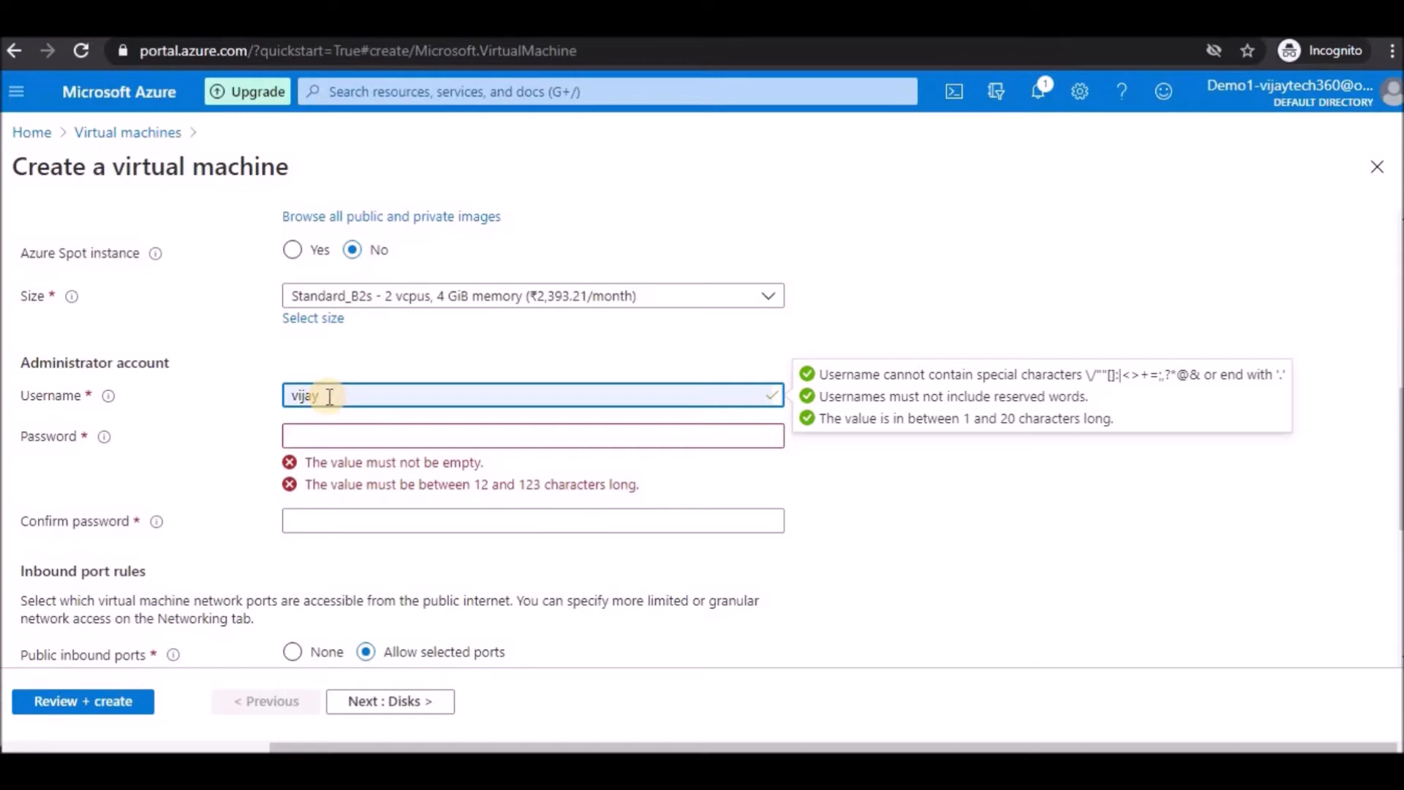
type("win")
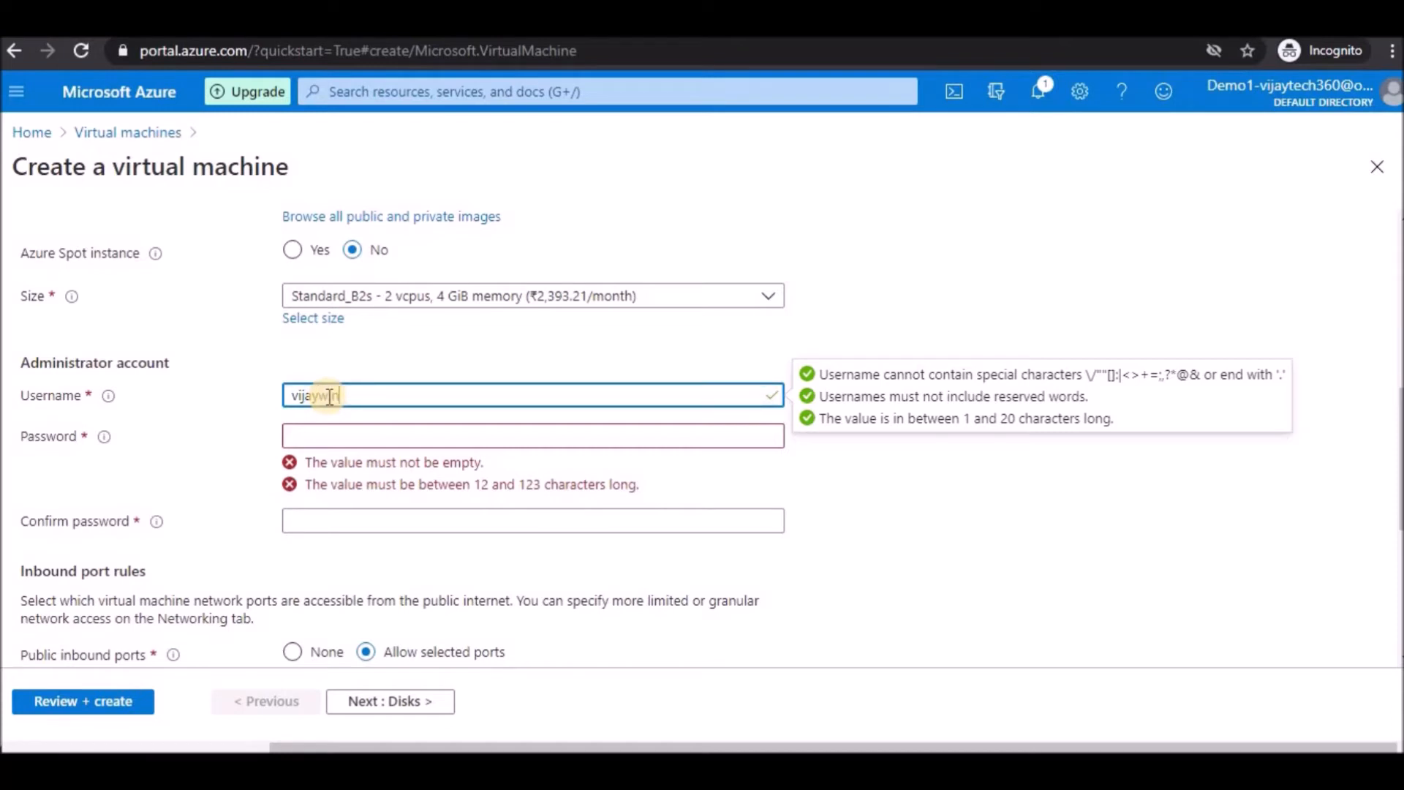
left_click(329, 427)
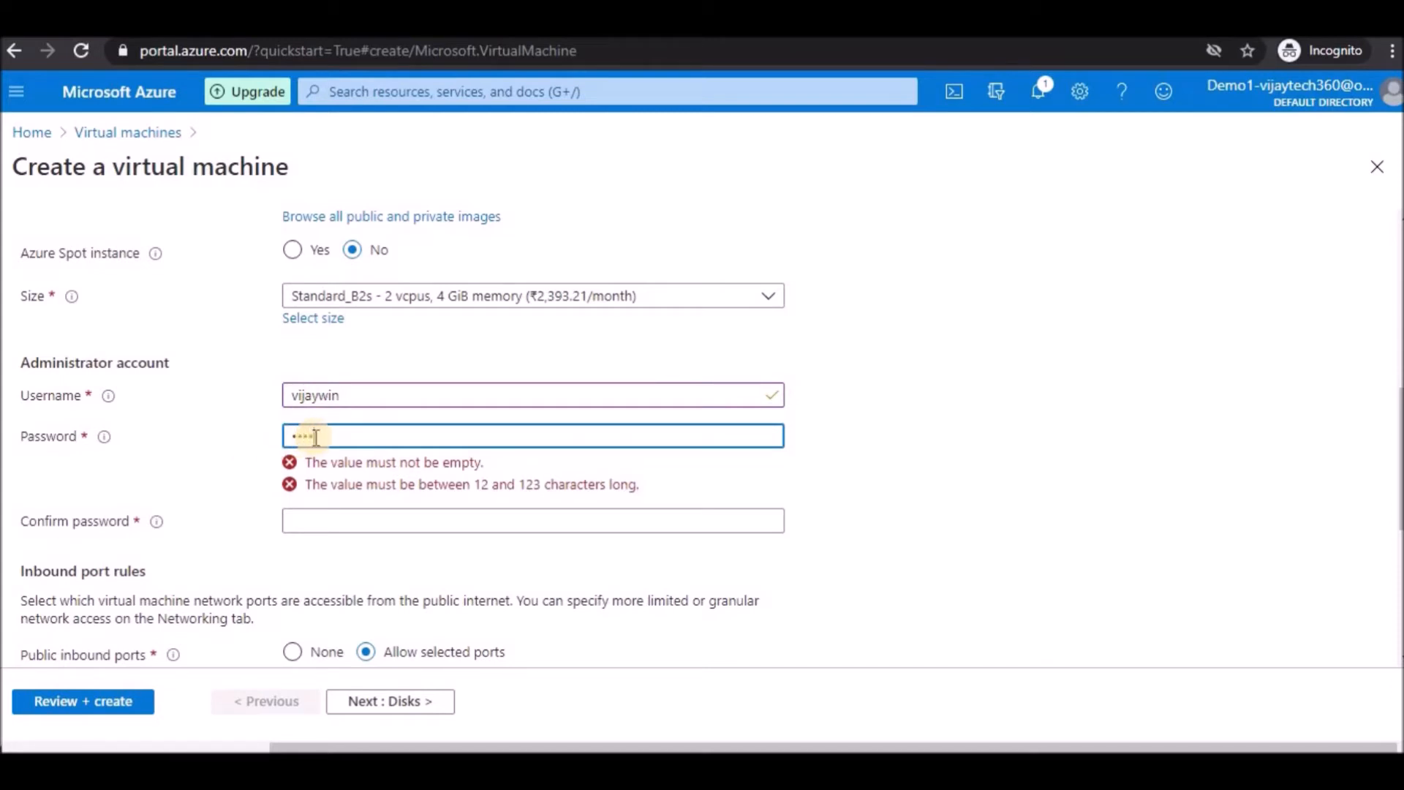
type("••")
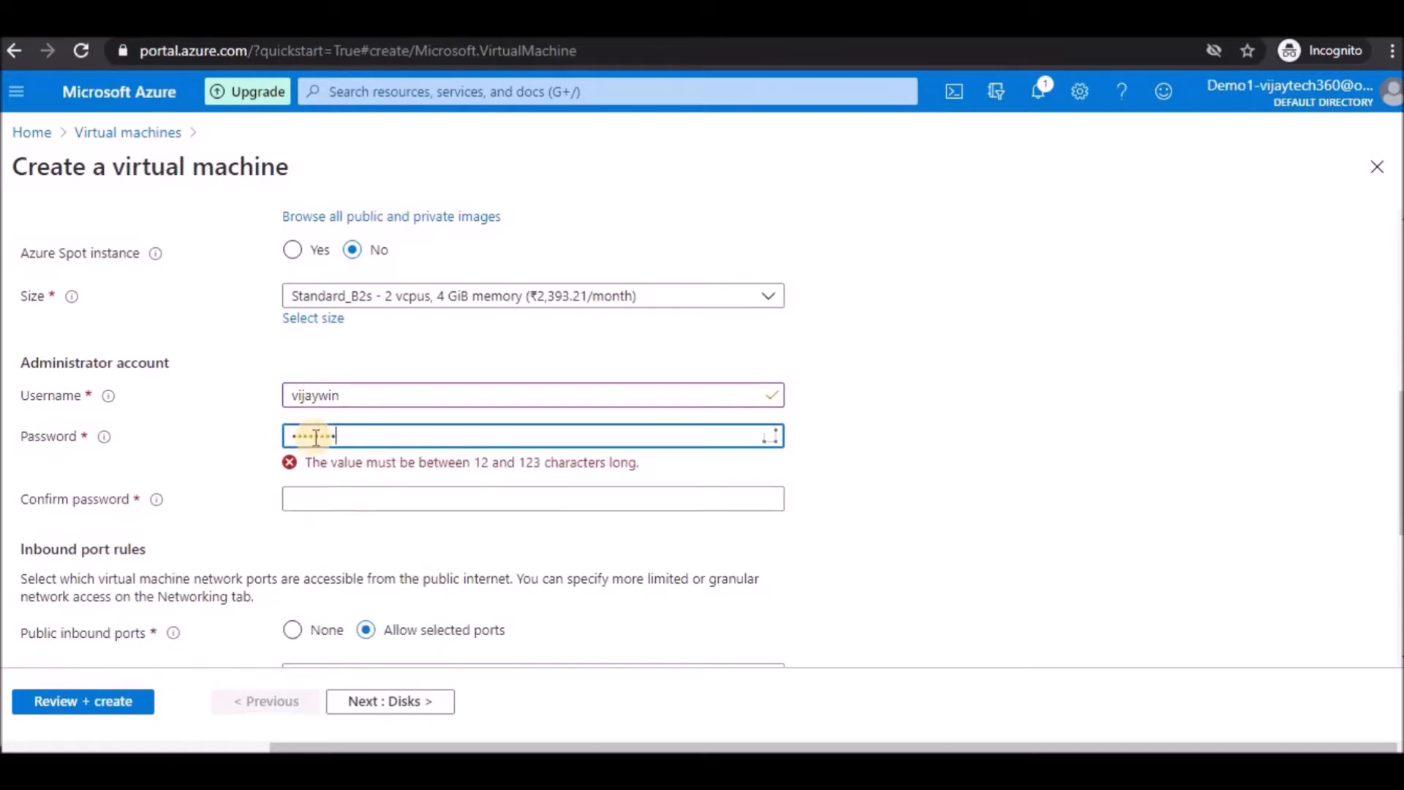
key("Tab")
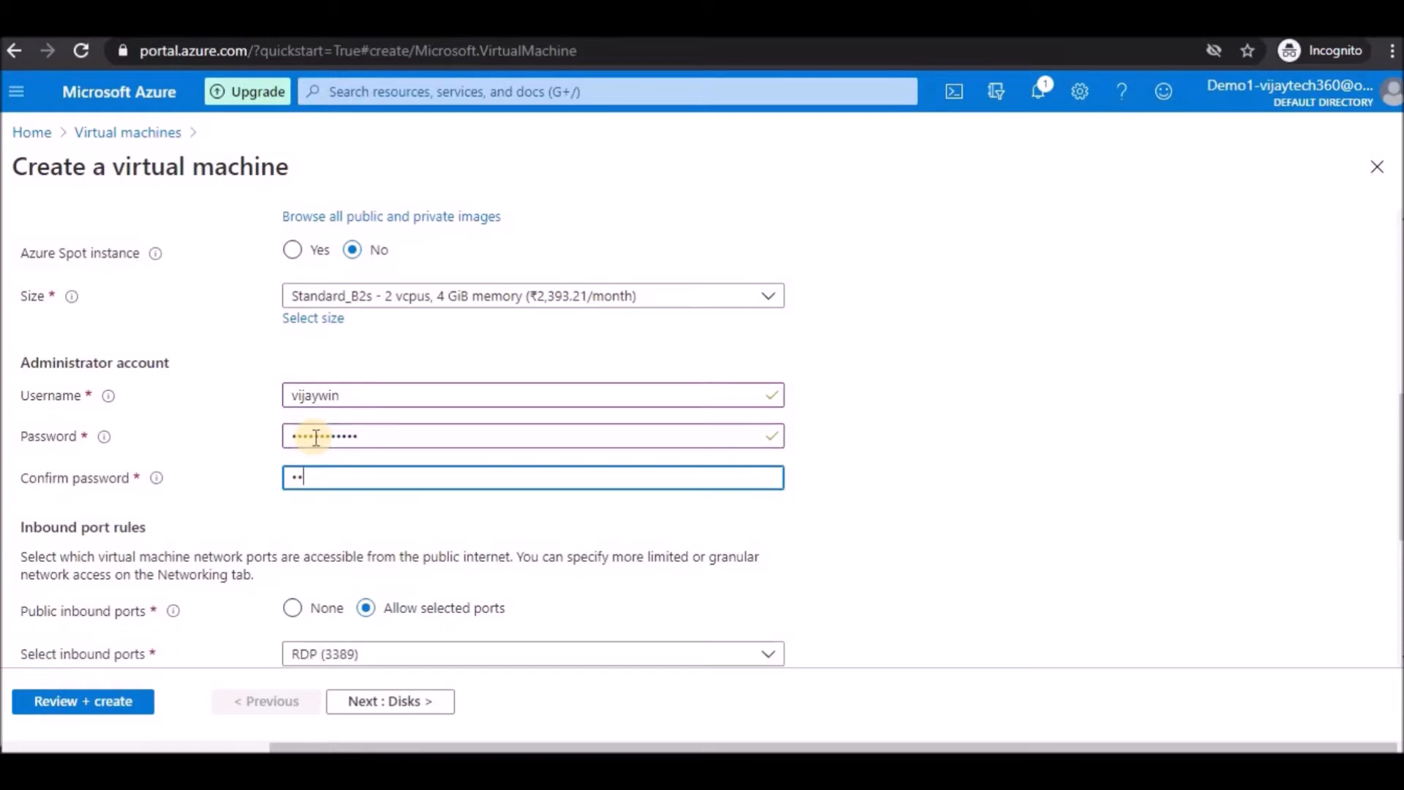
type("••••••")
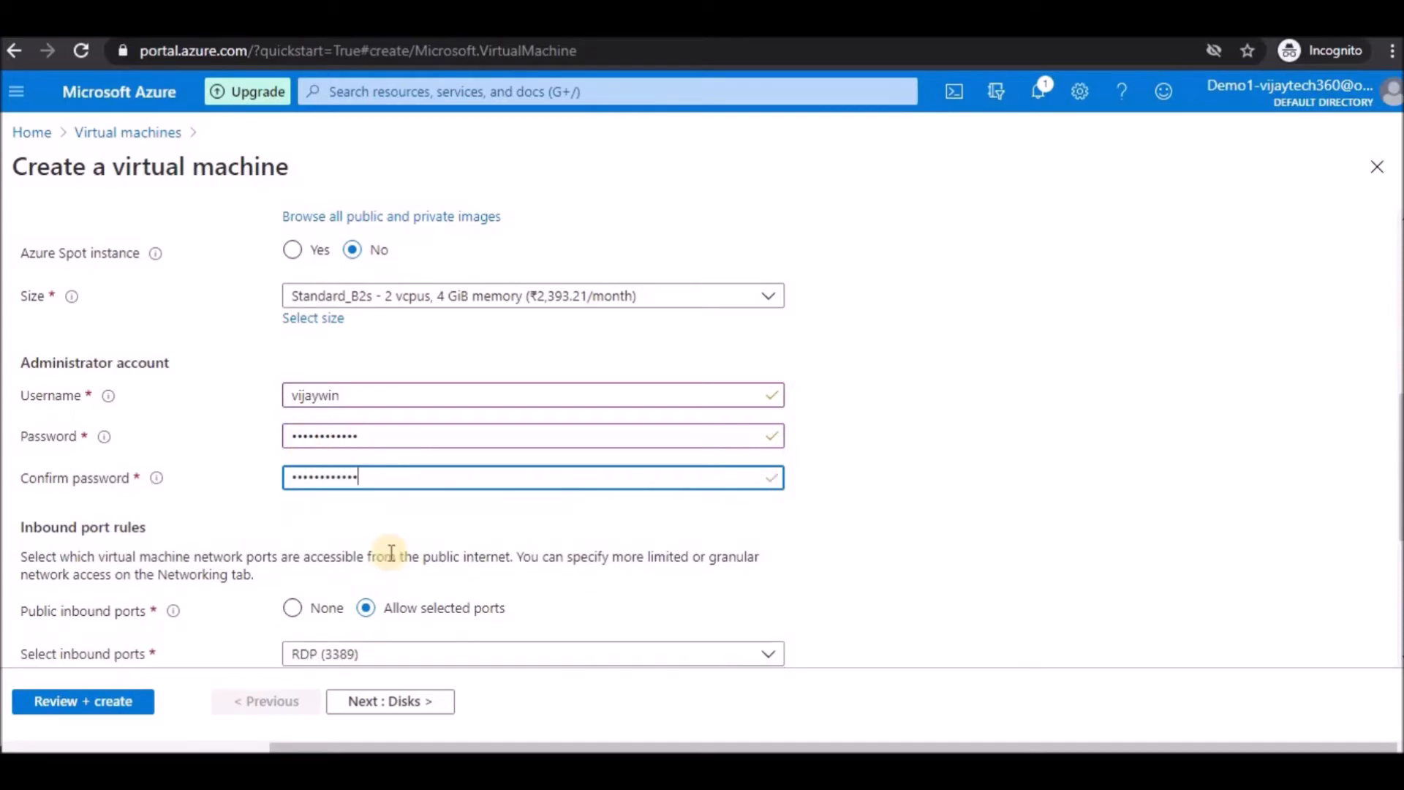
Review the basic settings, examining the selectable inbound ports, the administrator account and the Windows Server licensing option
scroll(237, 560, "down", 2)
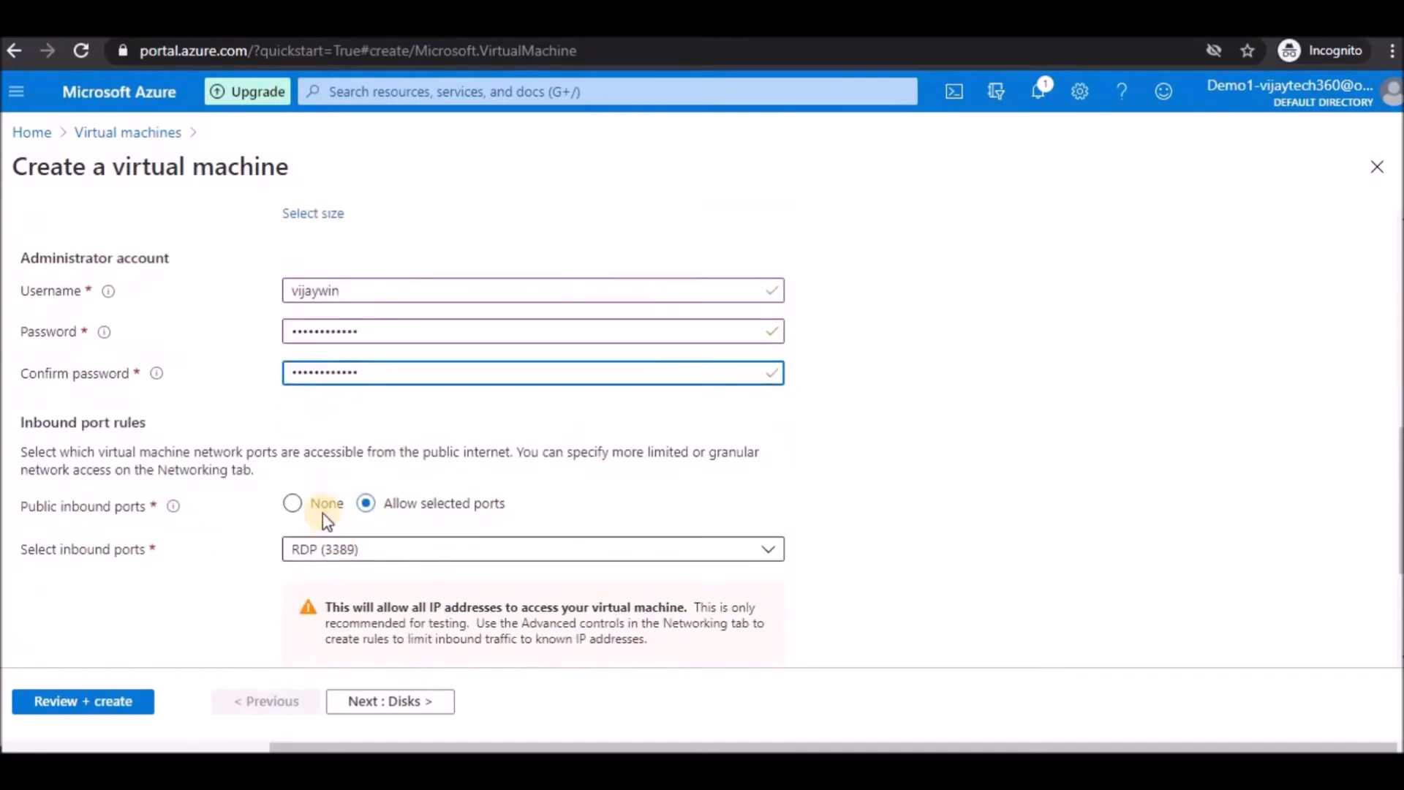
scroll(464, 485, "up", 3)
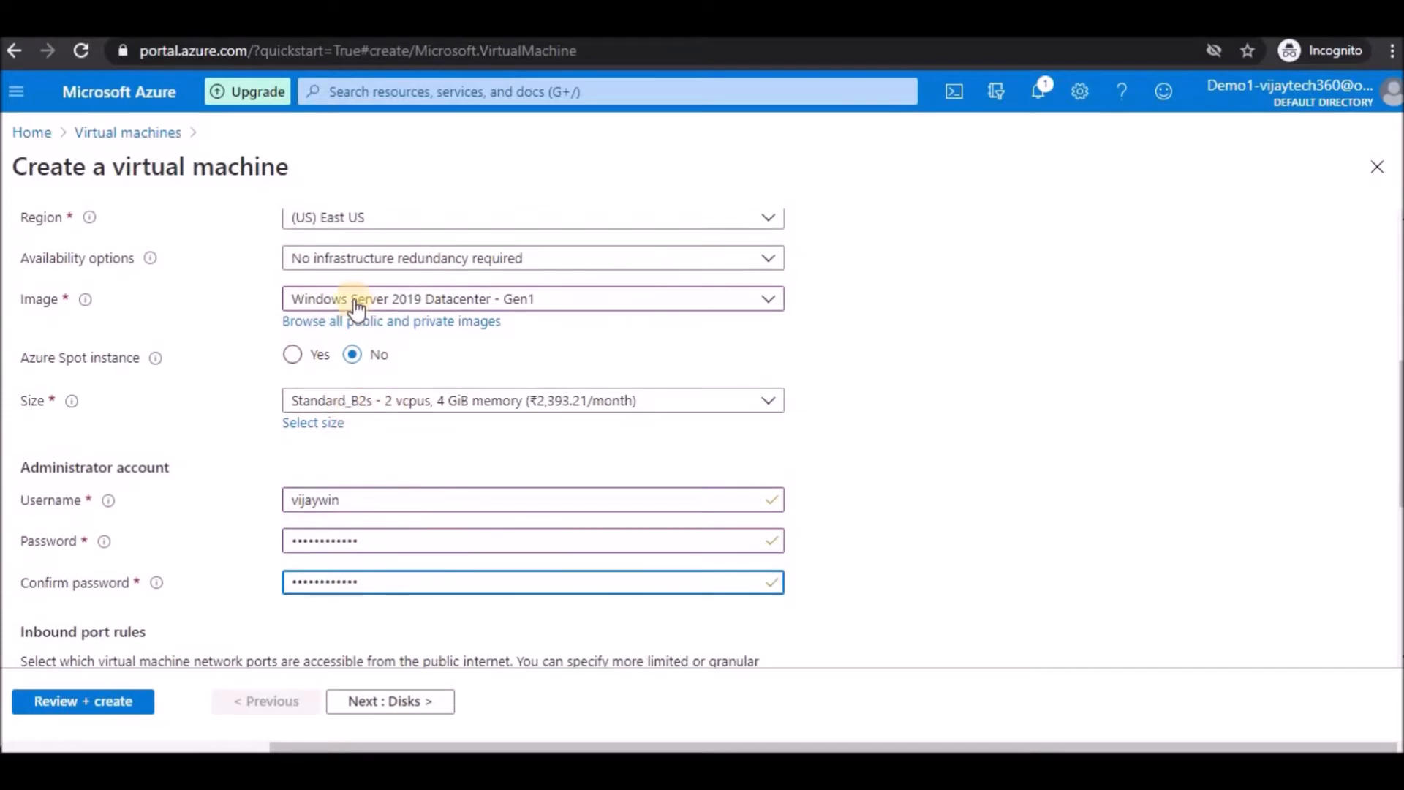
scroll(541, 604, "down", 6)
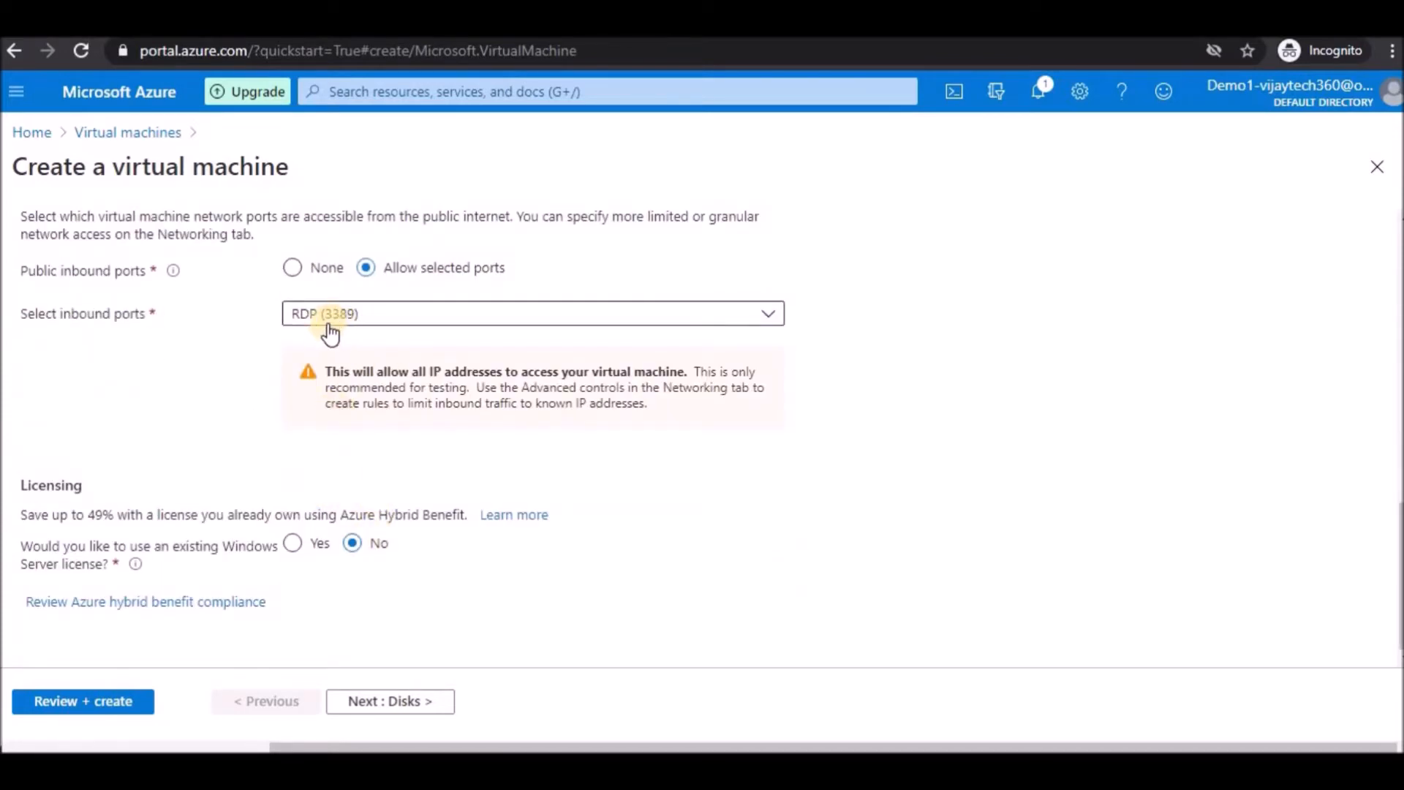
left_click(378, 322)
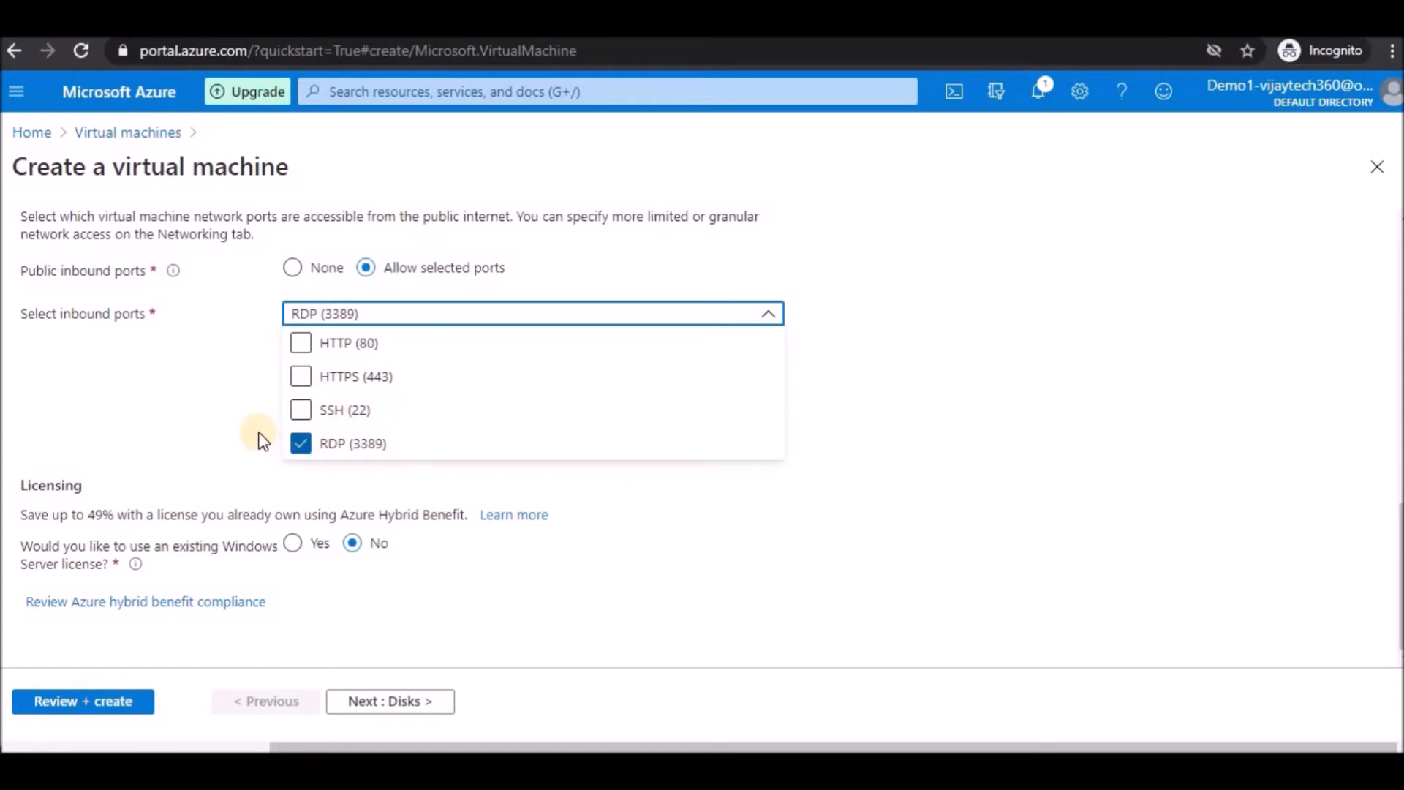
left_click(257, 409)
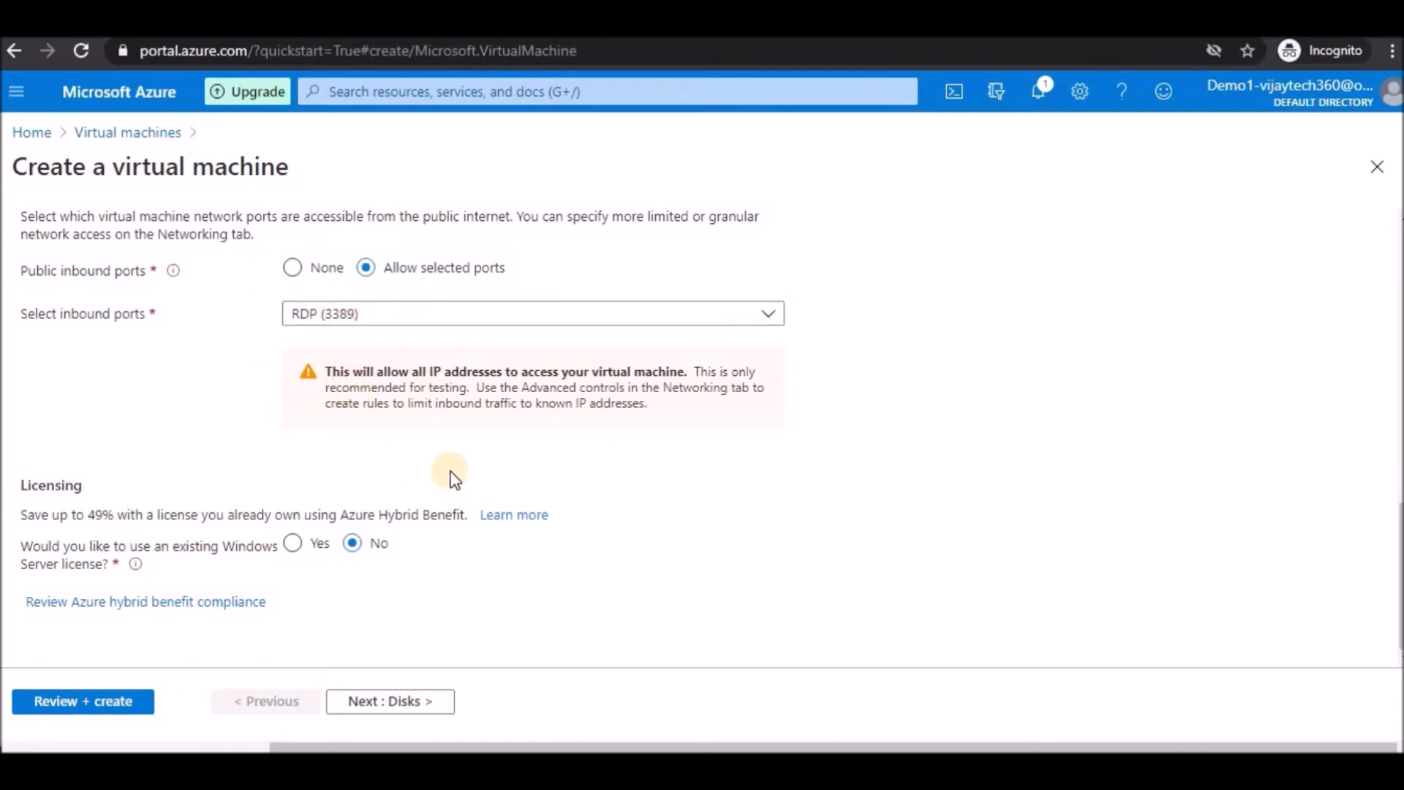
scroll(453, 468, "up", 3)
scroll(454, 458, "down", 3)
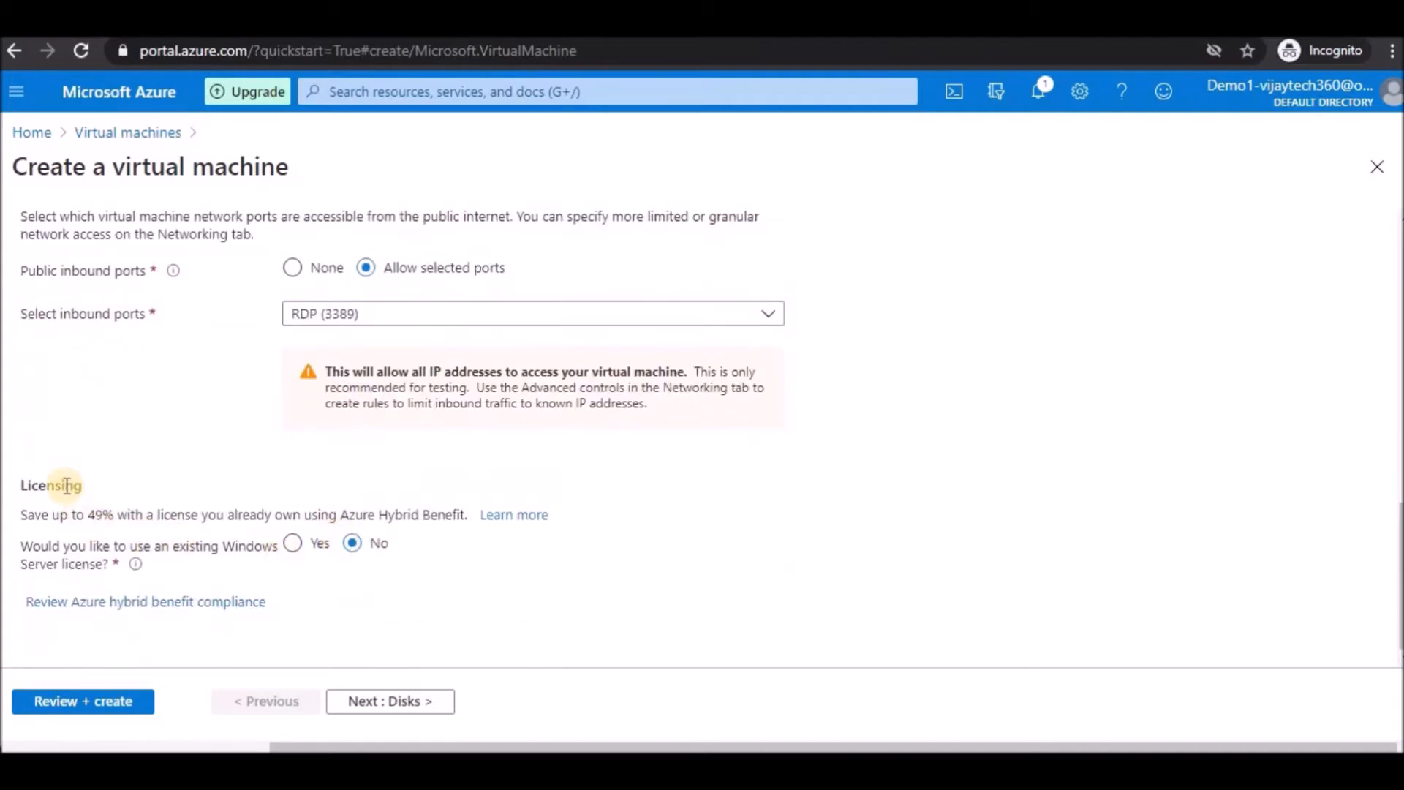
scroll(514, 436, "up", 5)
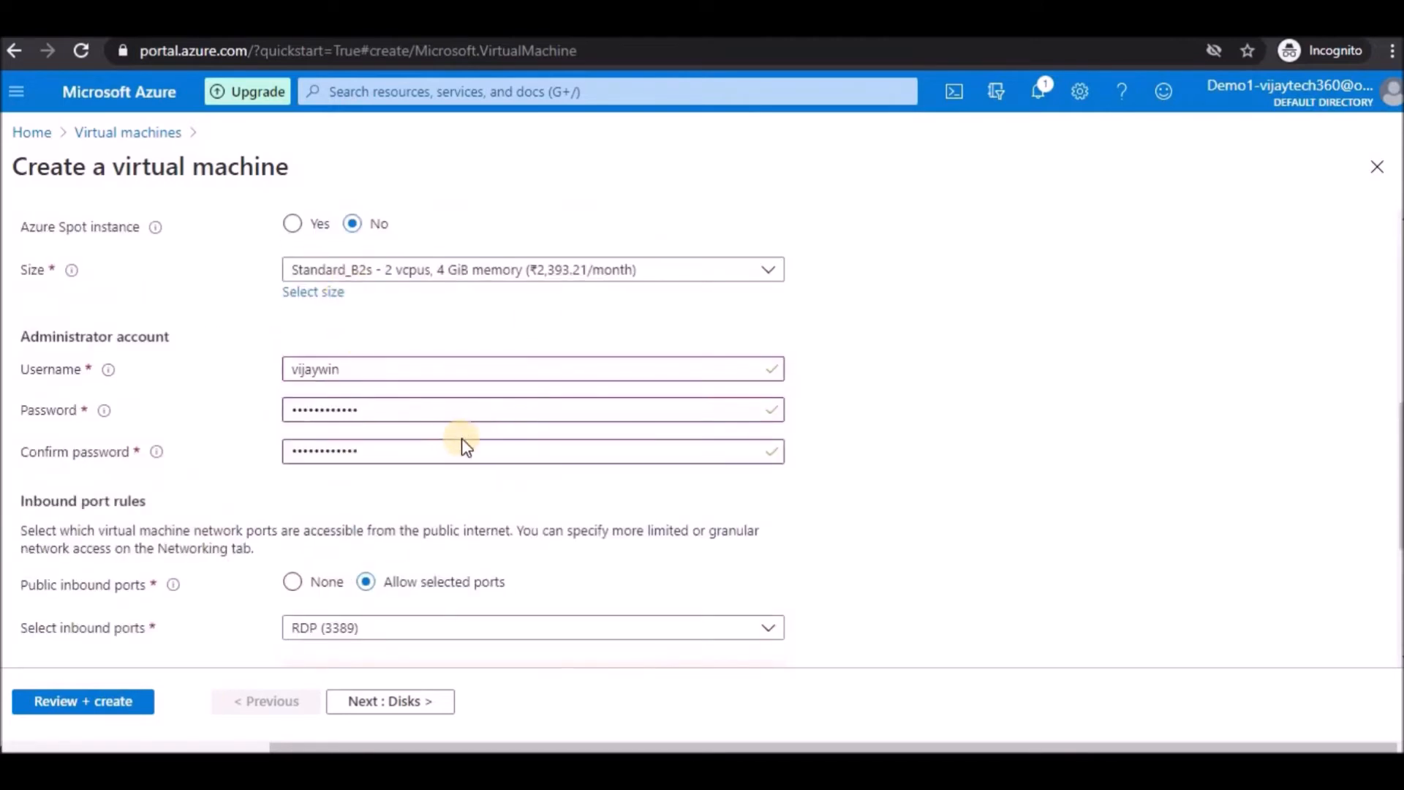
scroll(490, 442, "down", 5)
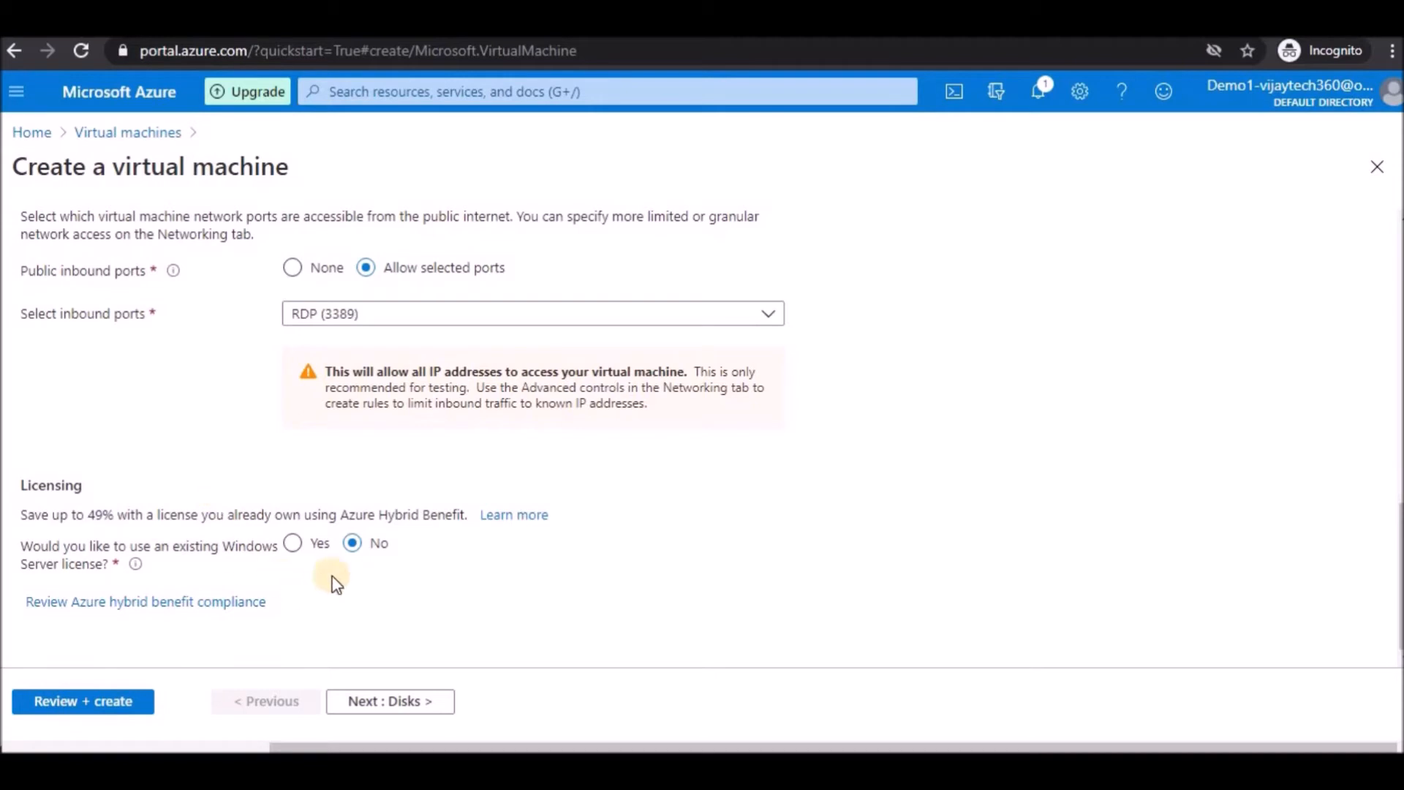
Proceed to the disk settings, keep Premium SSD as the OS disk type, and continue to the networking settings
left_click(391, 697)
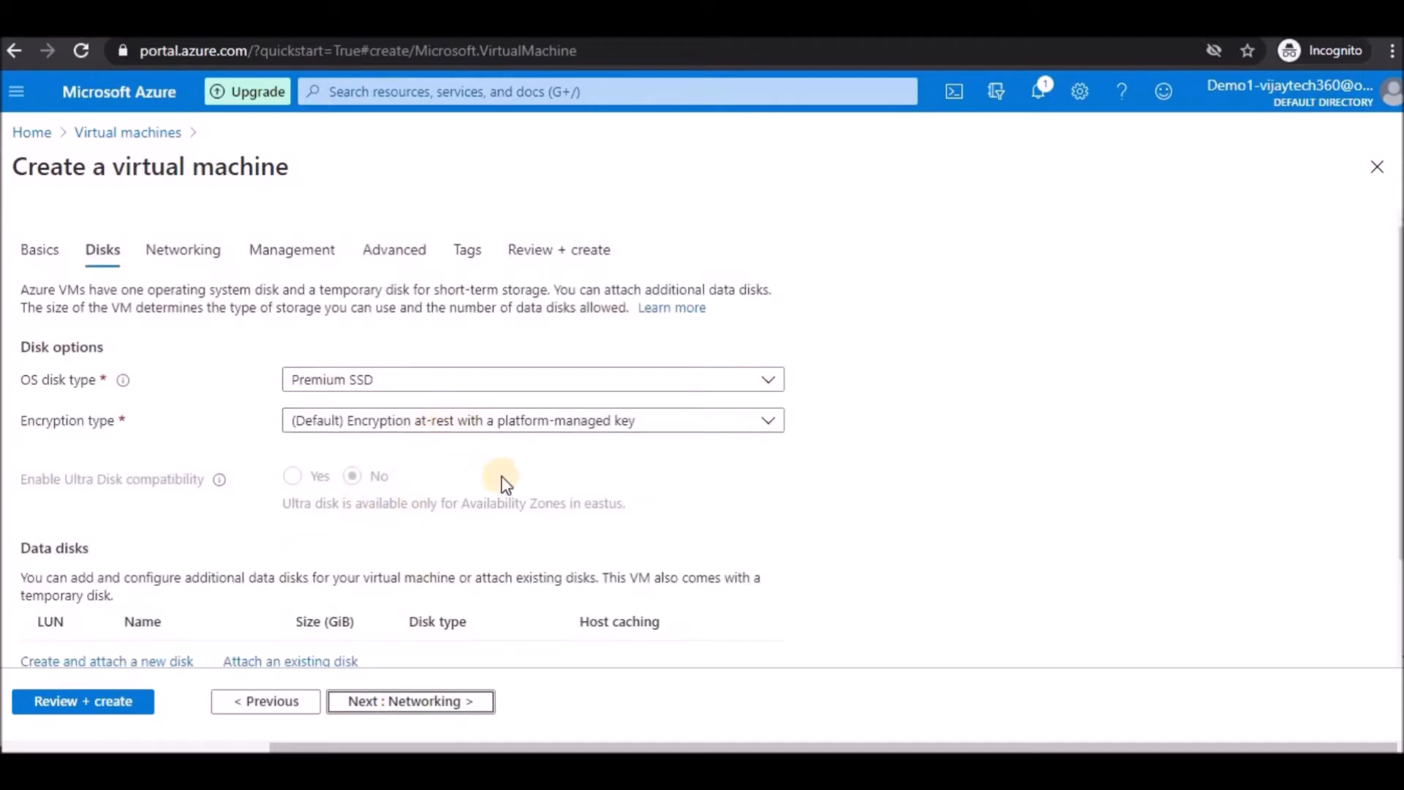
left_click(335, 387)
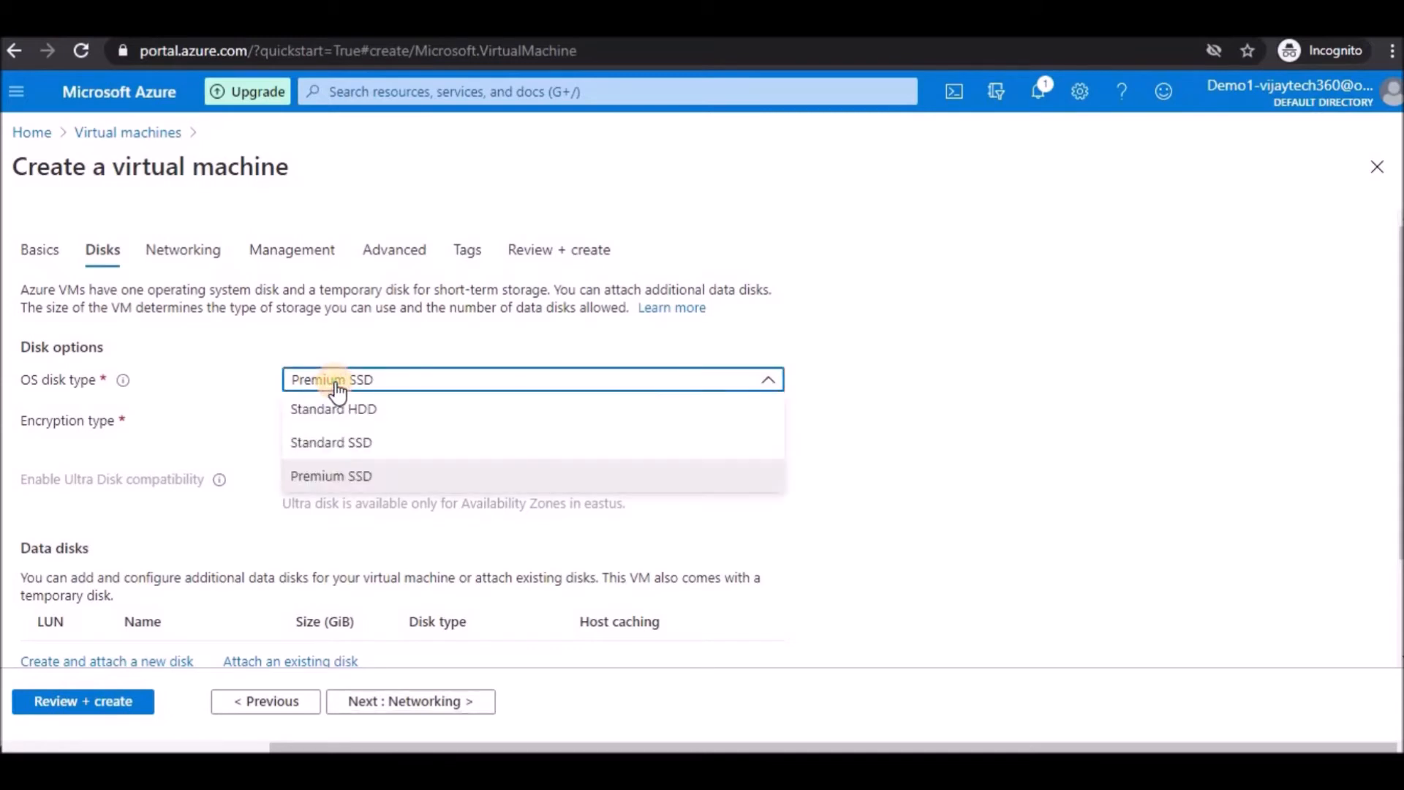
left_click(369, 391)
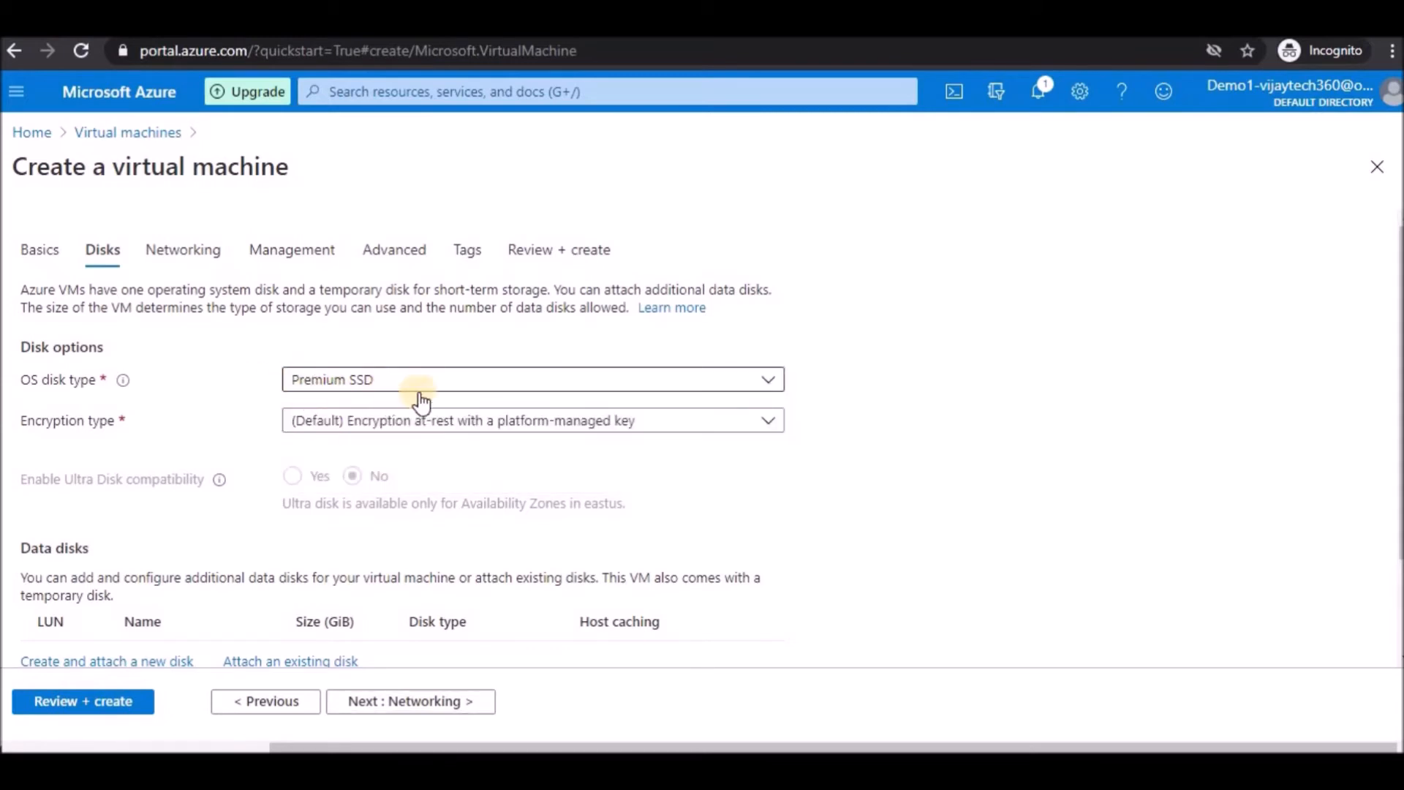
scroll(526, 439, "down", 2)
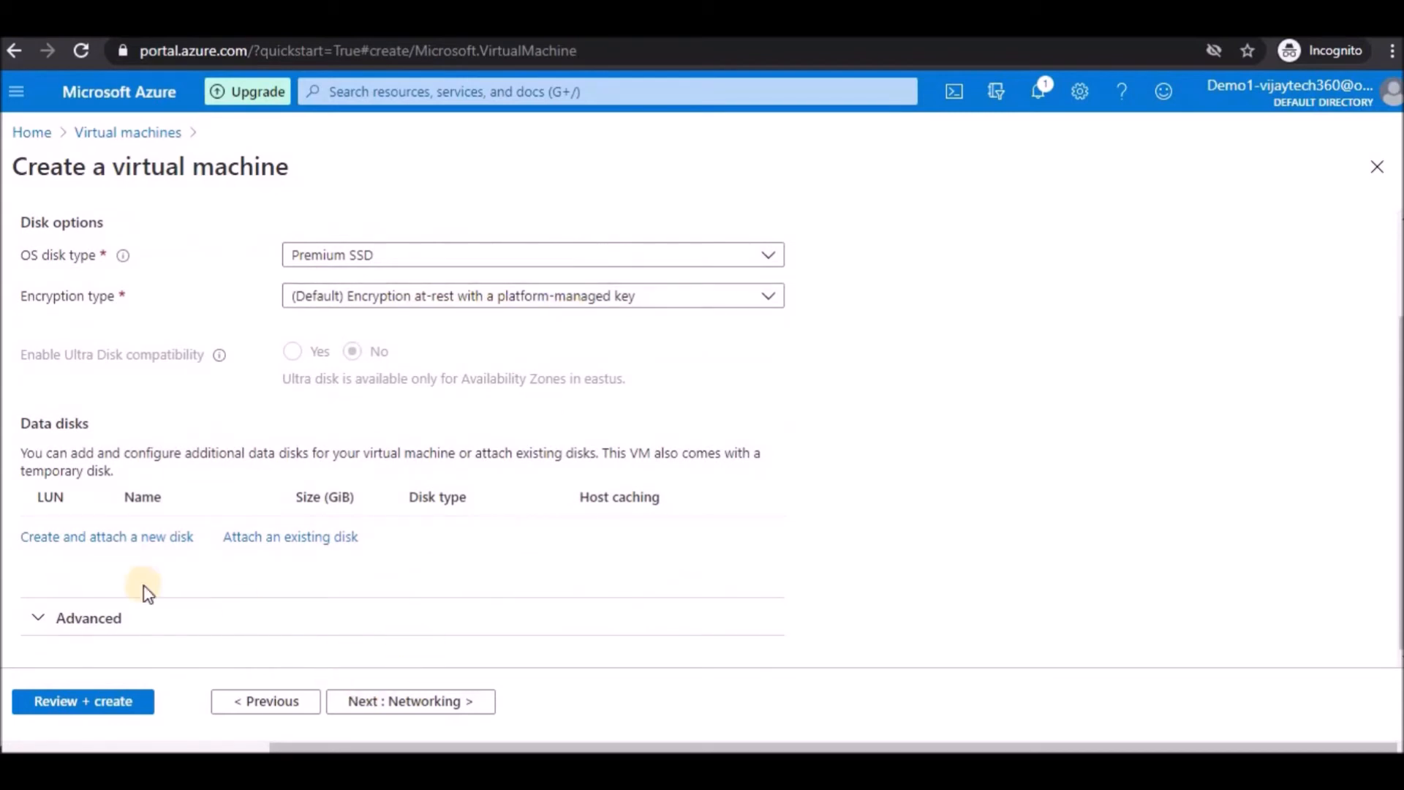
left_click(352, 704)
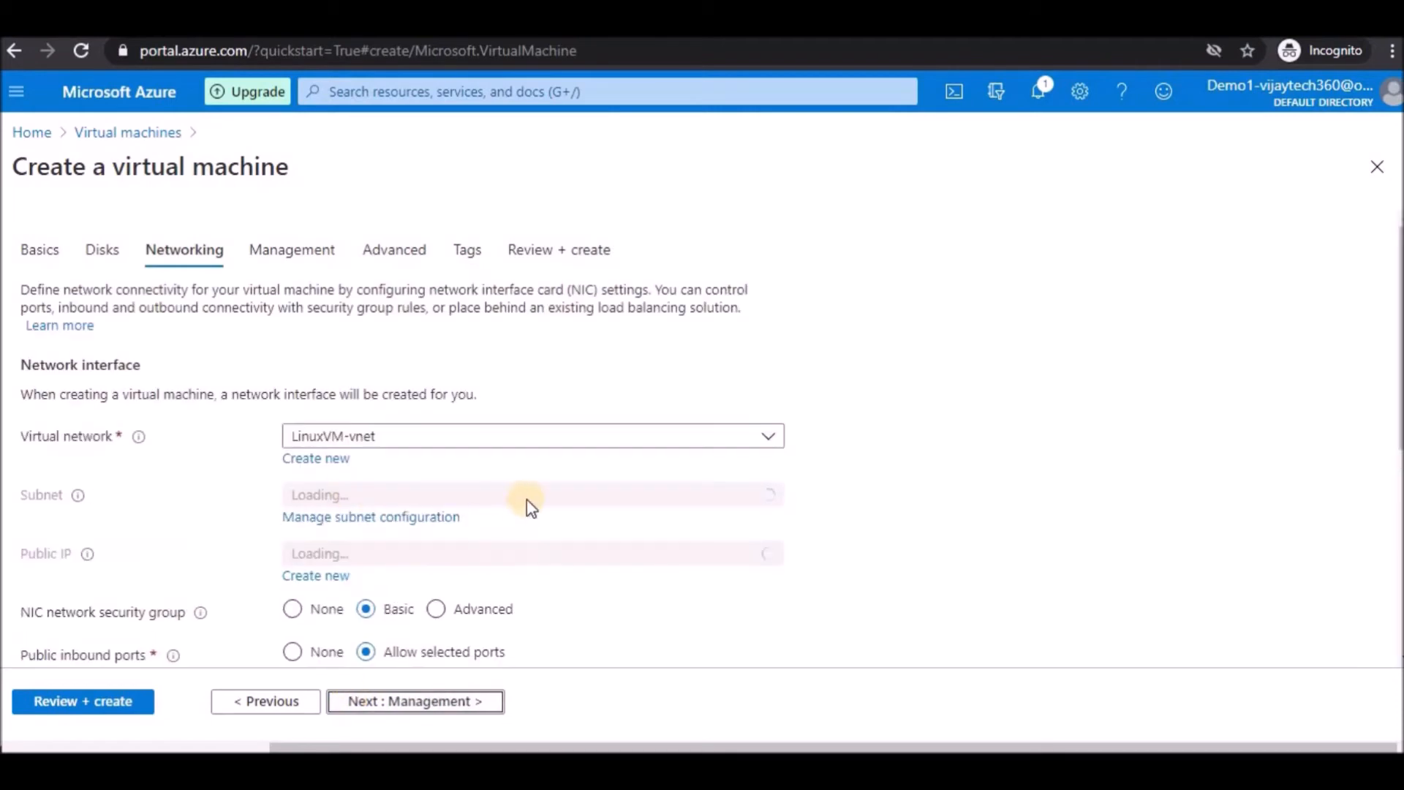
Review the network interface settings, examining the virtual network, subnet, public IP and network security group options
scroll(531, 504, "down", 2)
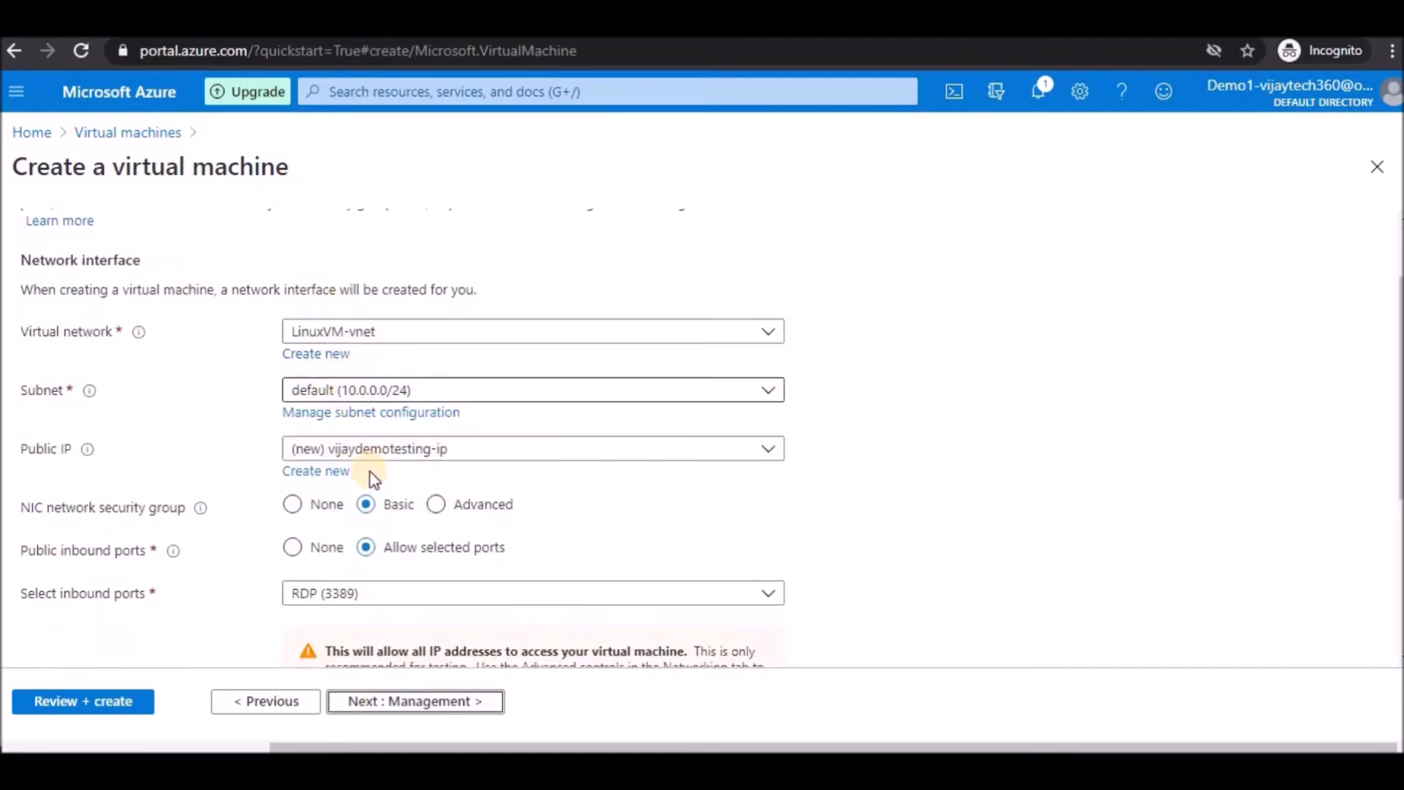
scroll(509, 545, "down", 2)
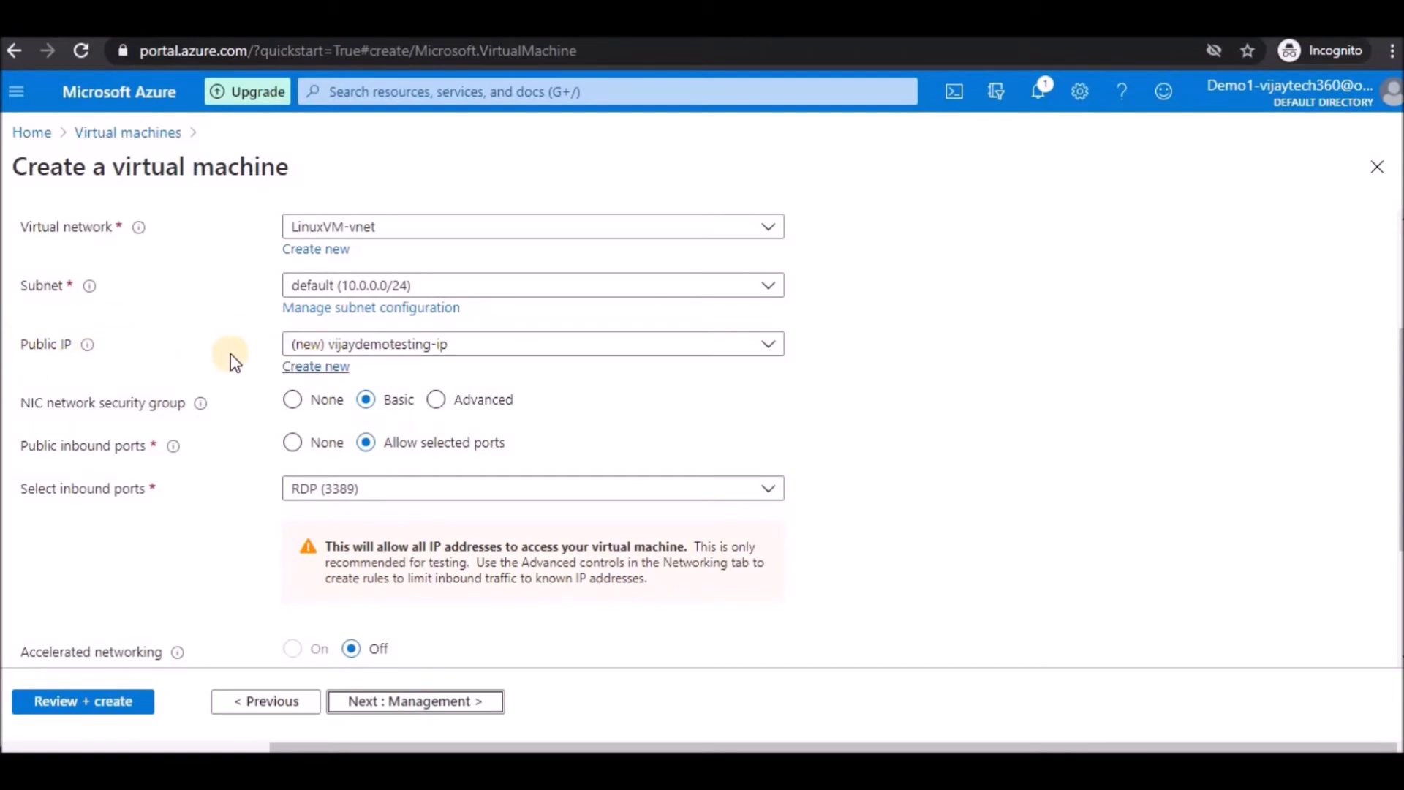
scroll(427, 373, "up", 2)
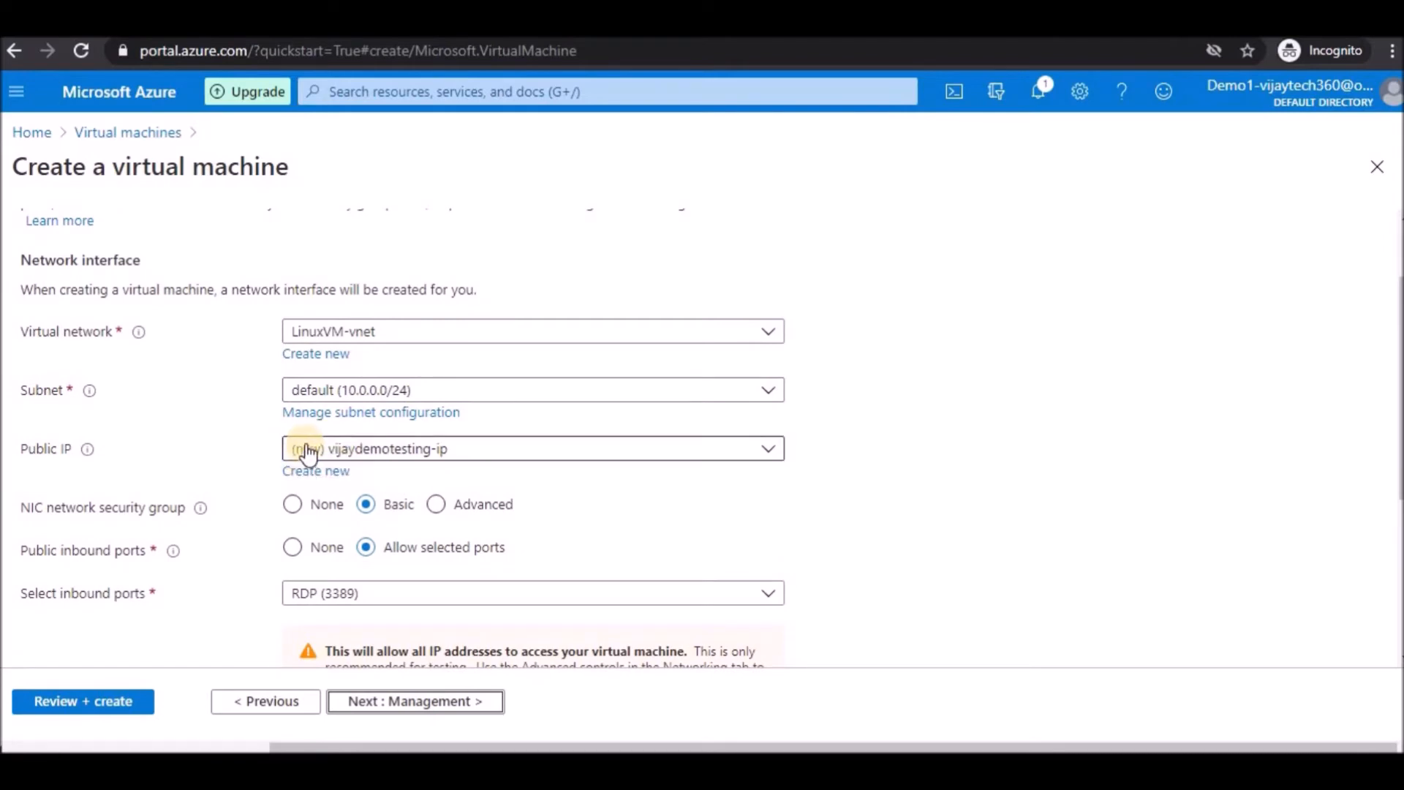
scroll(504, 446, "down", 2)
left_click(319, 347)
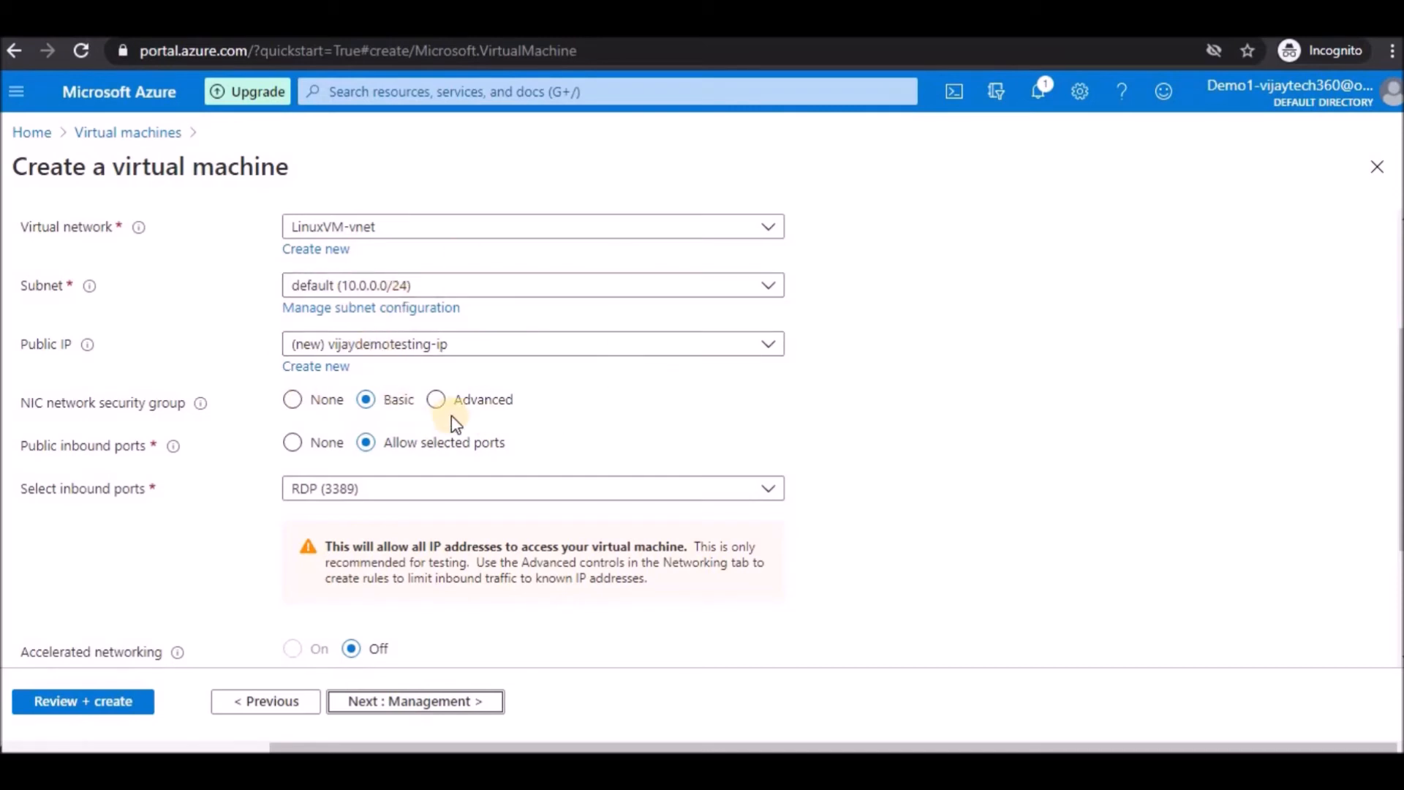
scroll(137, 452, "down", 2)
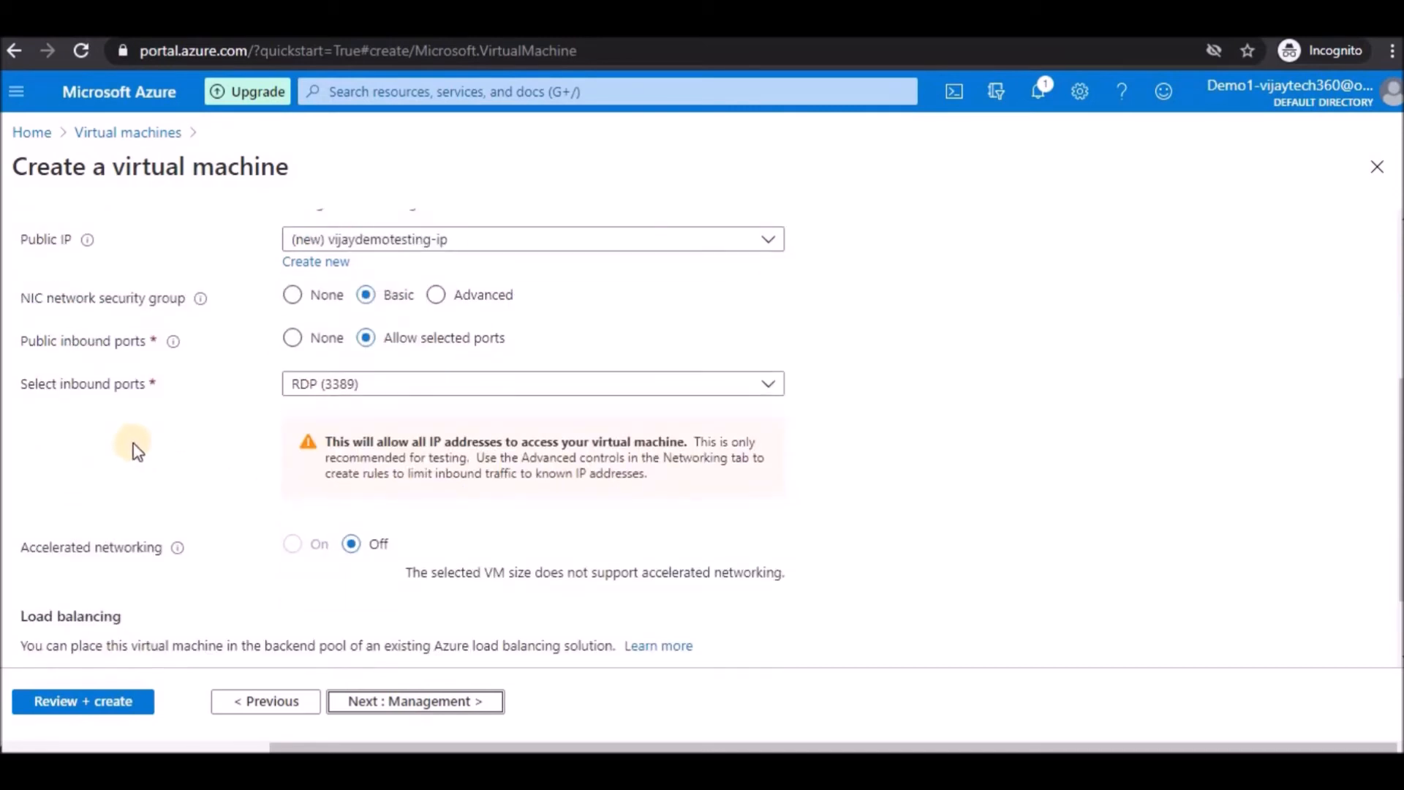
Examine the selectable inbound ports, keeping only RDP (3389) allowed, and check the accelerated networking and load balancing options
left_click(322, 391)
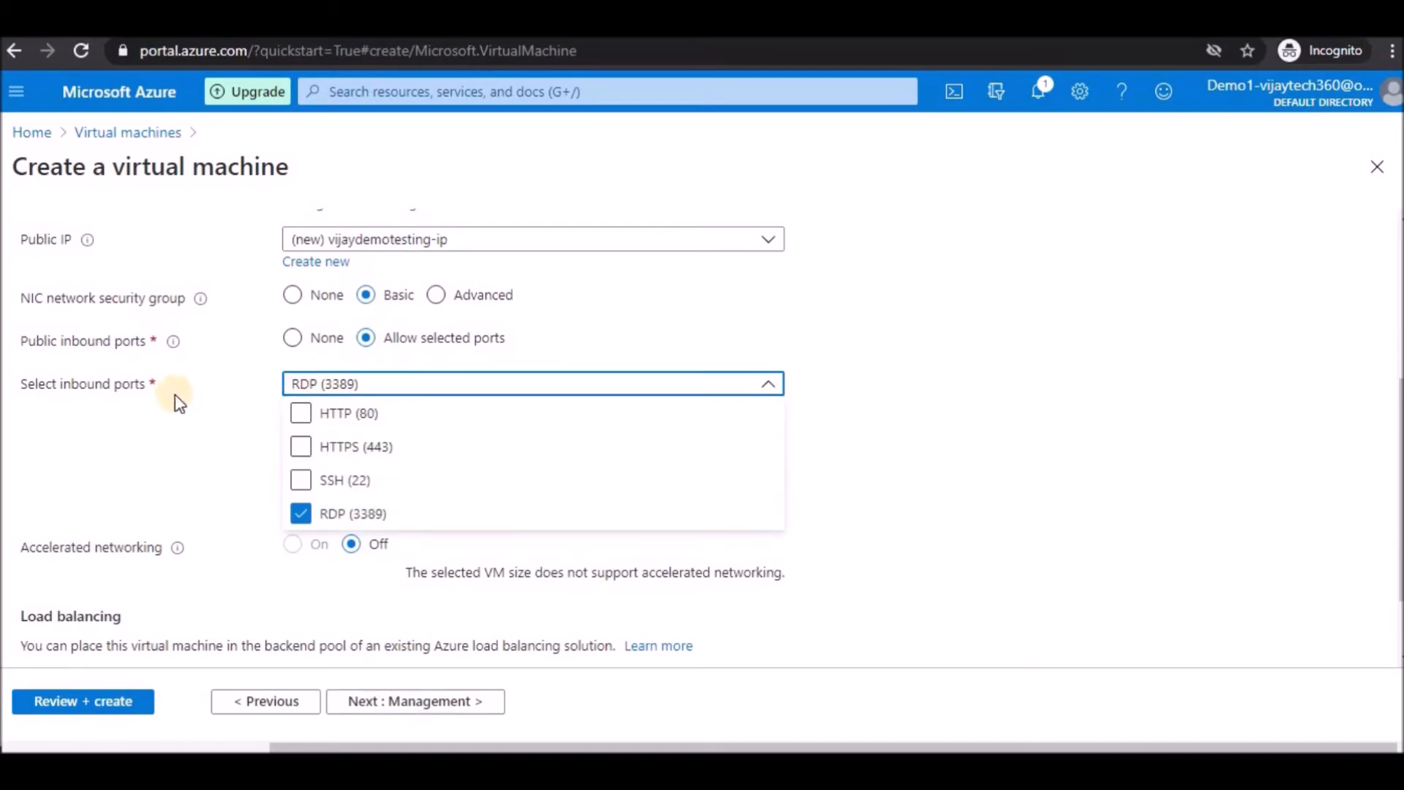
left_click(161, 408)
left_click(320, 389)
left_click(300, 413)
left_click(235, 424)
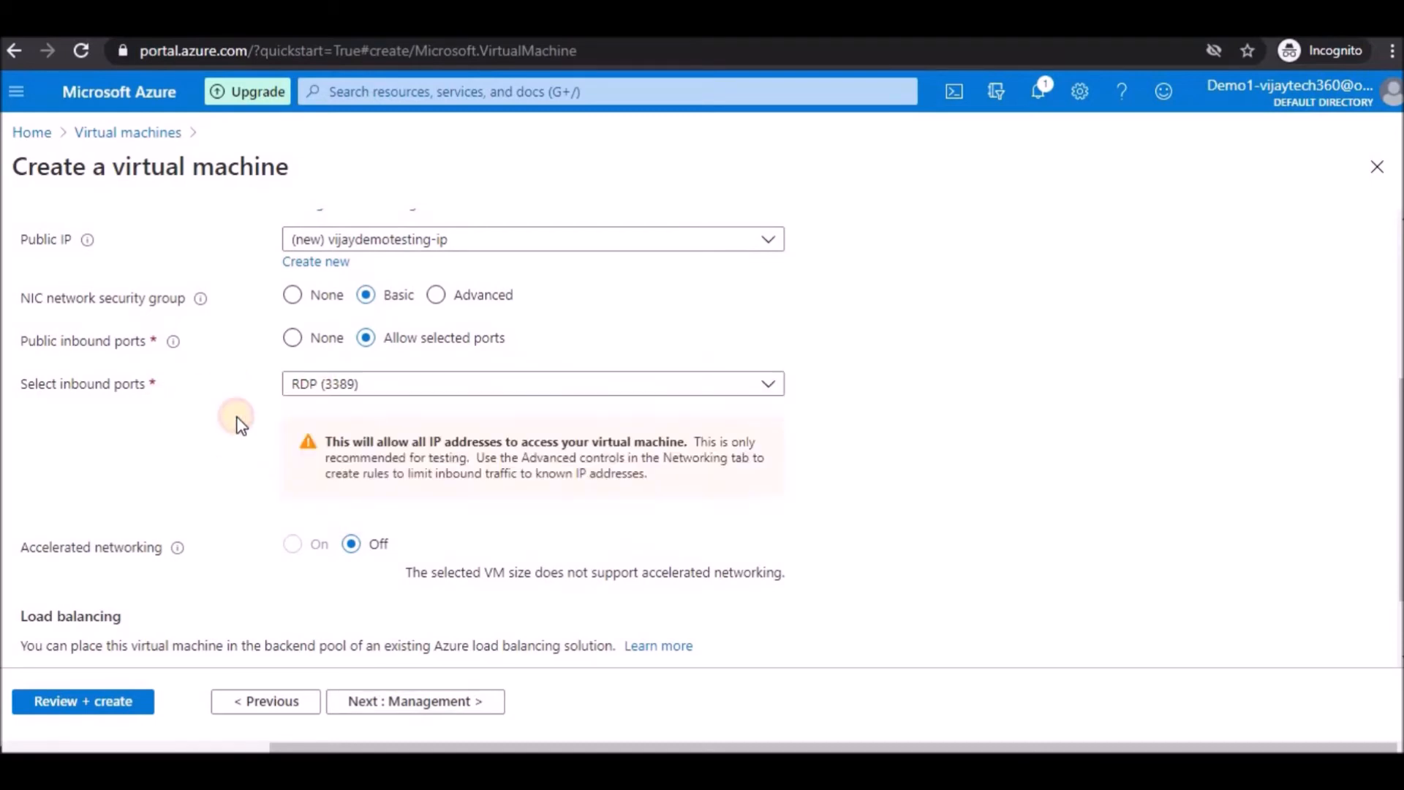
scroll(401, 573, "down", 2)
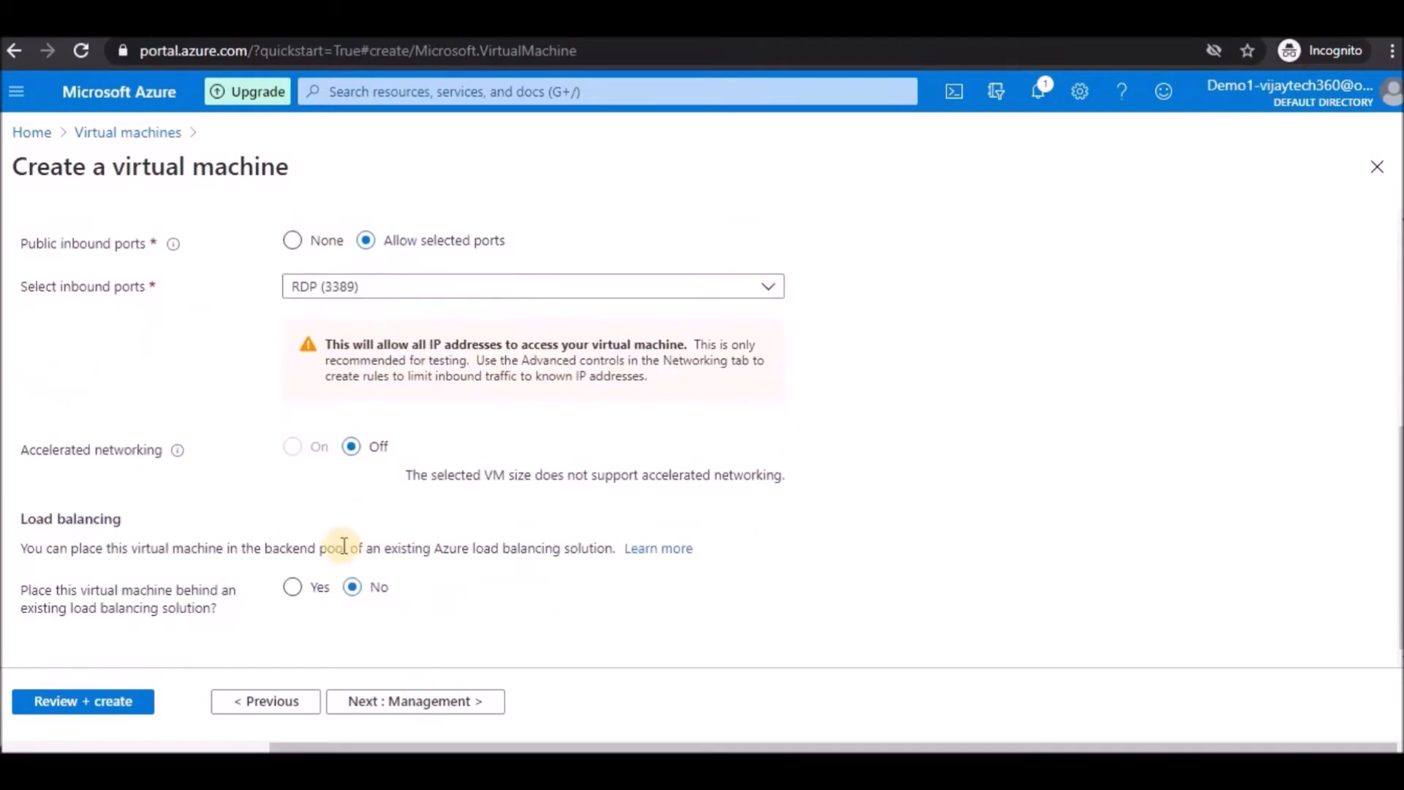
Proceed to the management settings, decline the free basic Azure Security Center plan and disable boot diagnostics
left_click(409, 711)
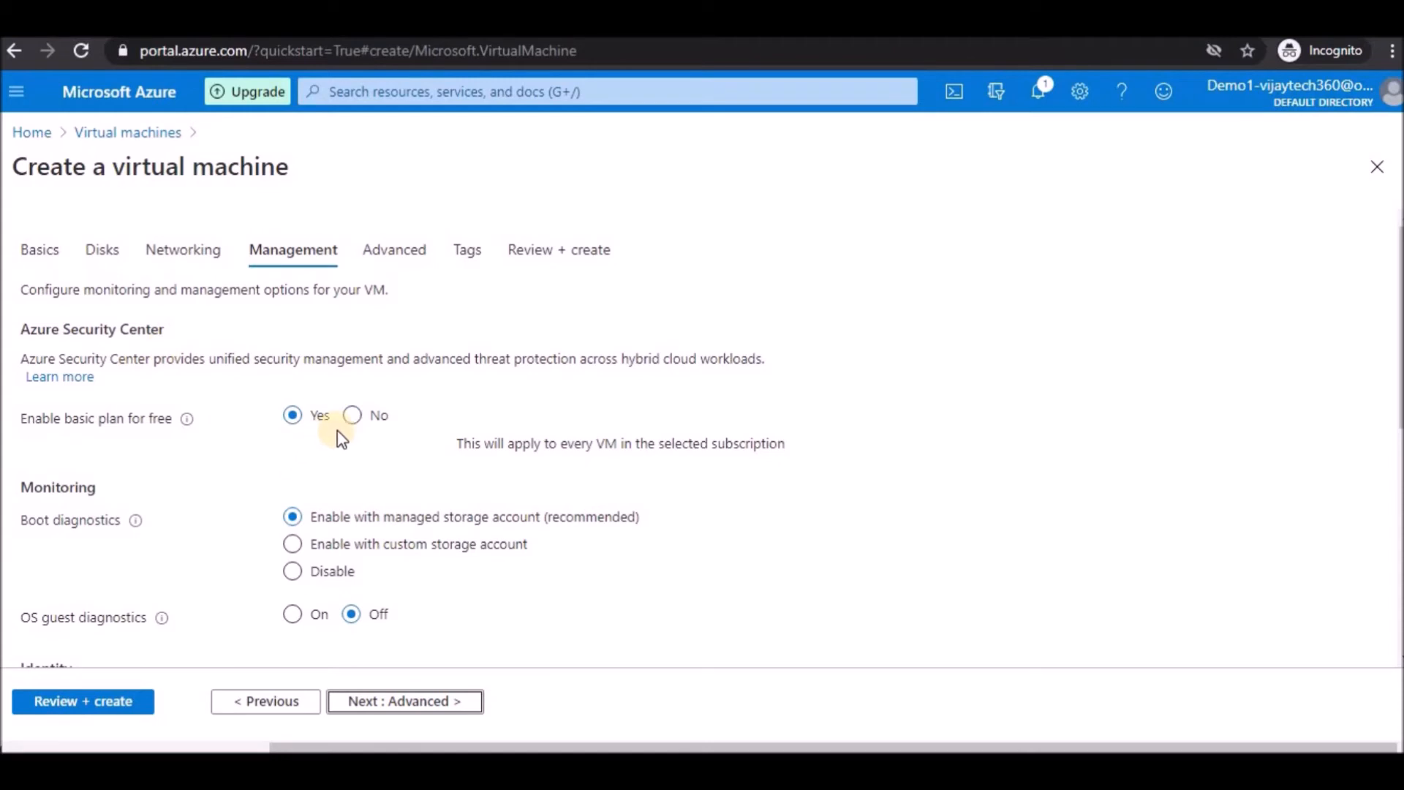
left_click(355, 416)
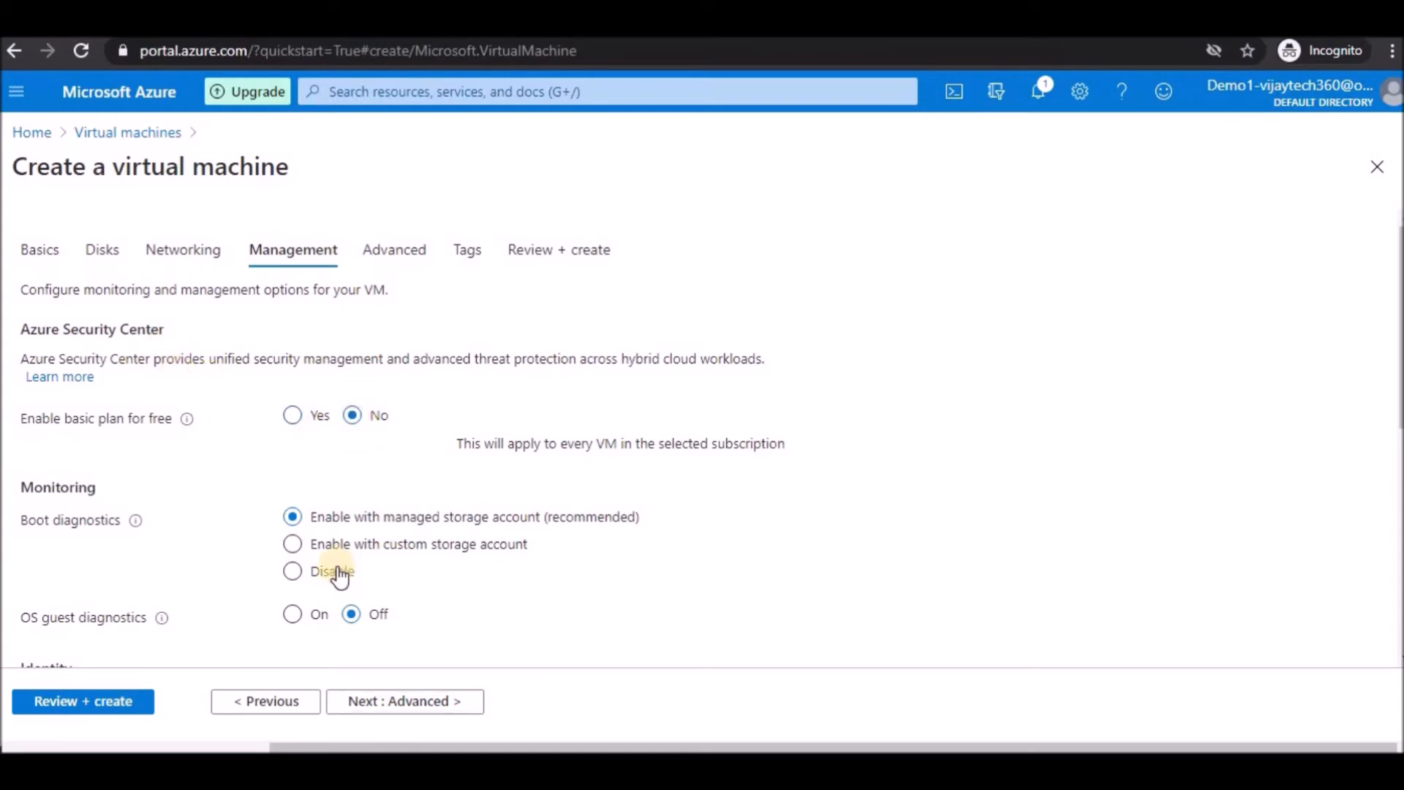
scroll(432, 558, "down", 3)
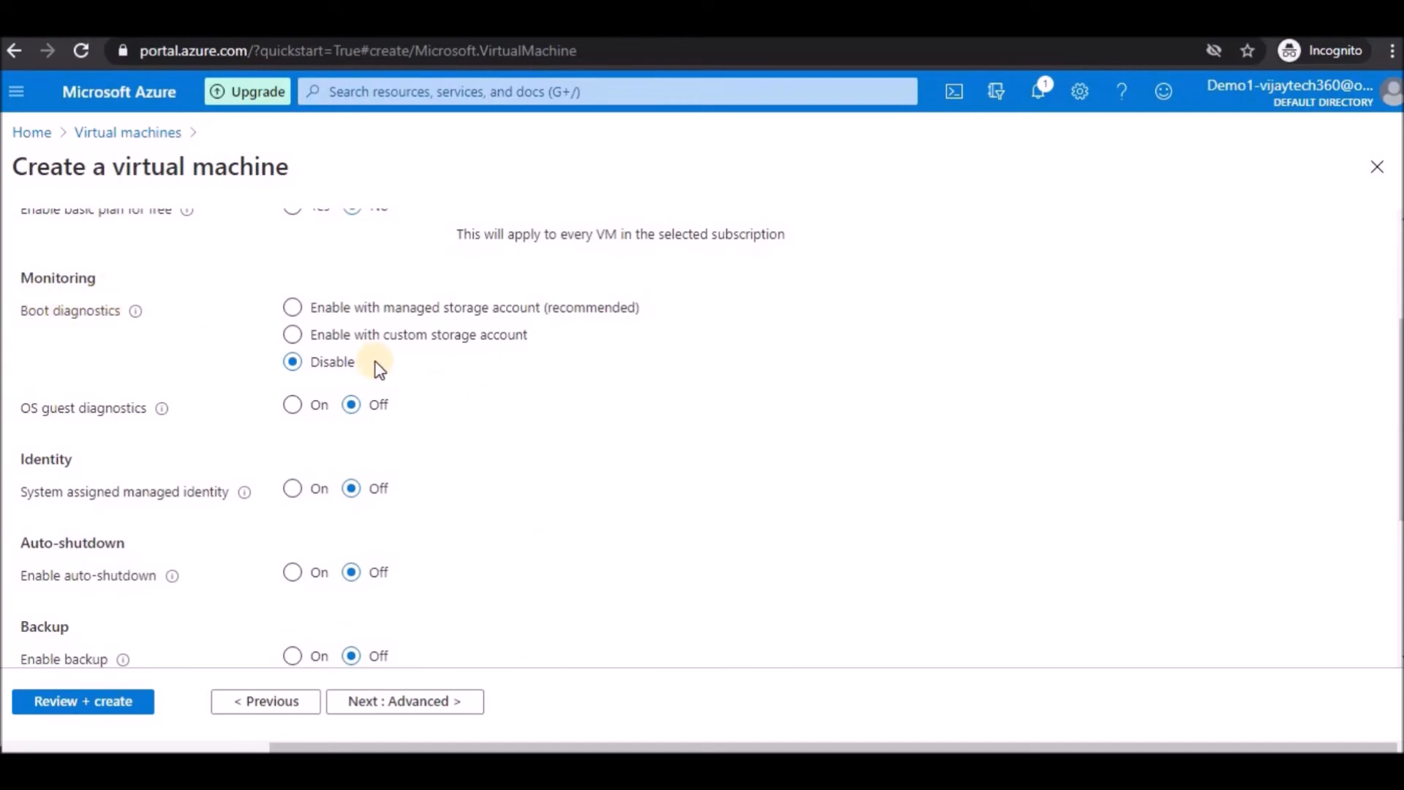
left_click(308, 365)
scroll(439, 599, "down", 4)
Continue through the advanced and tag settings to the final review, adding no extensions, custom data or tags
left_click(398, 703)
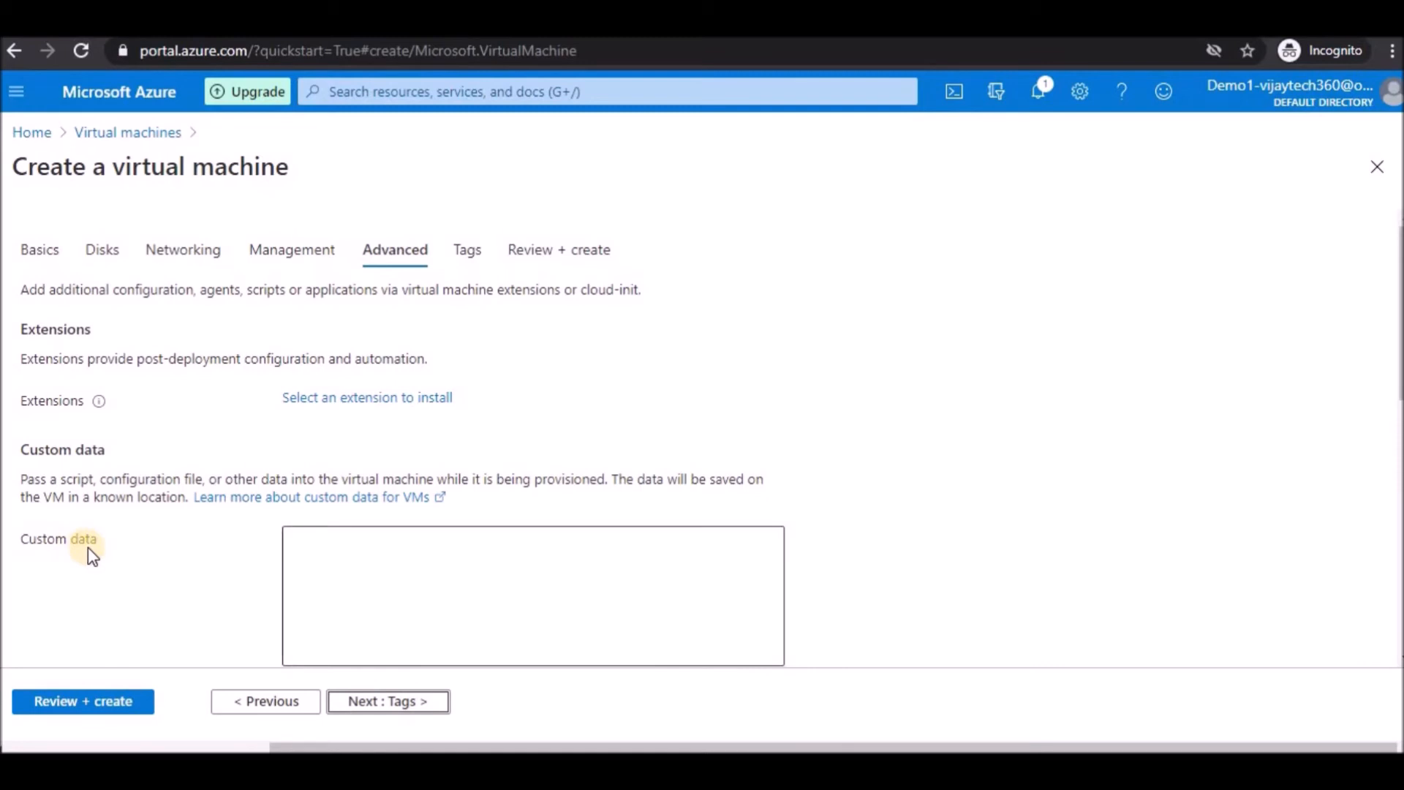
left_click(421, 711)
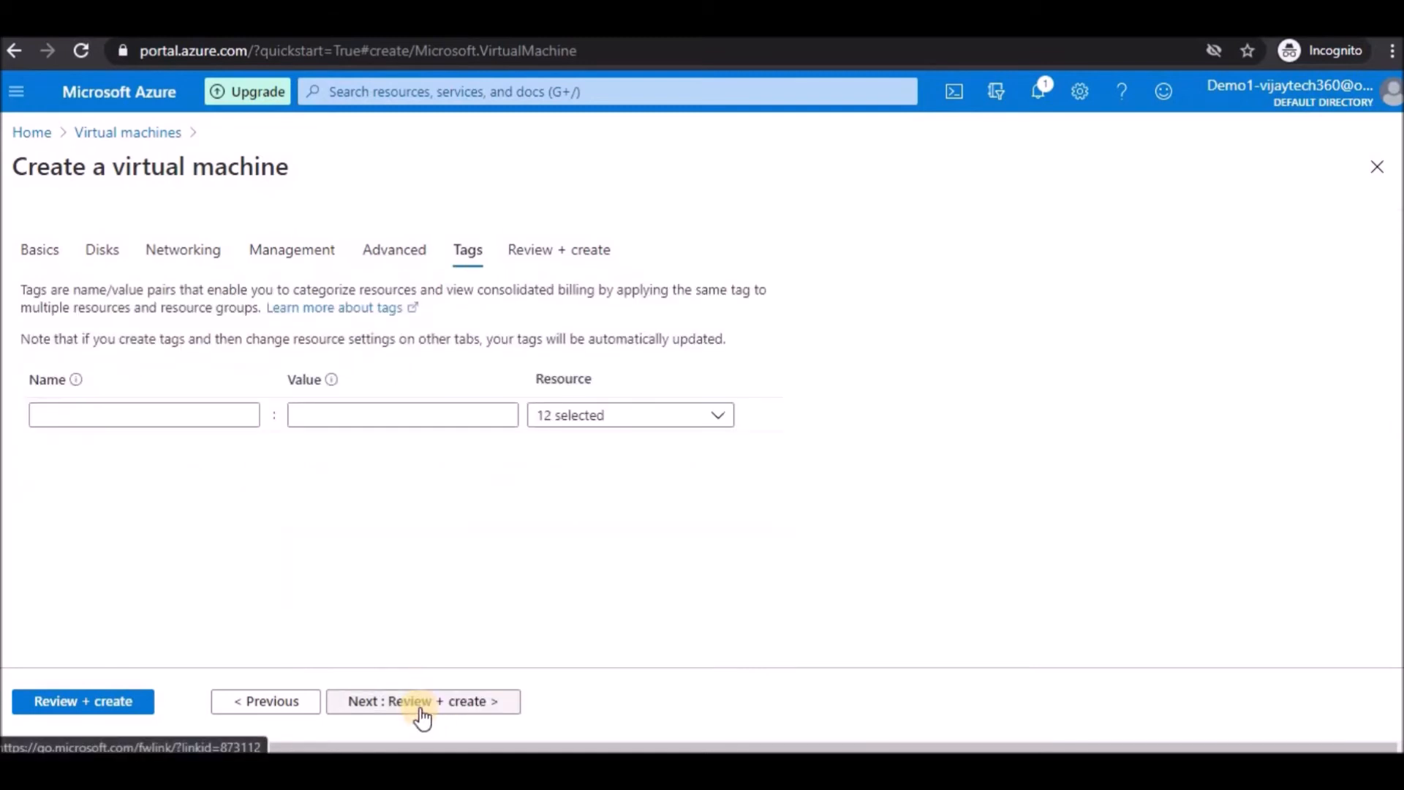
left_click(430, 707)
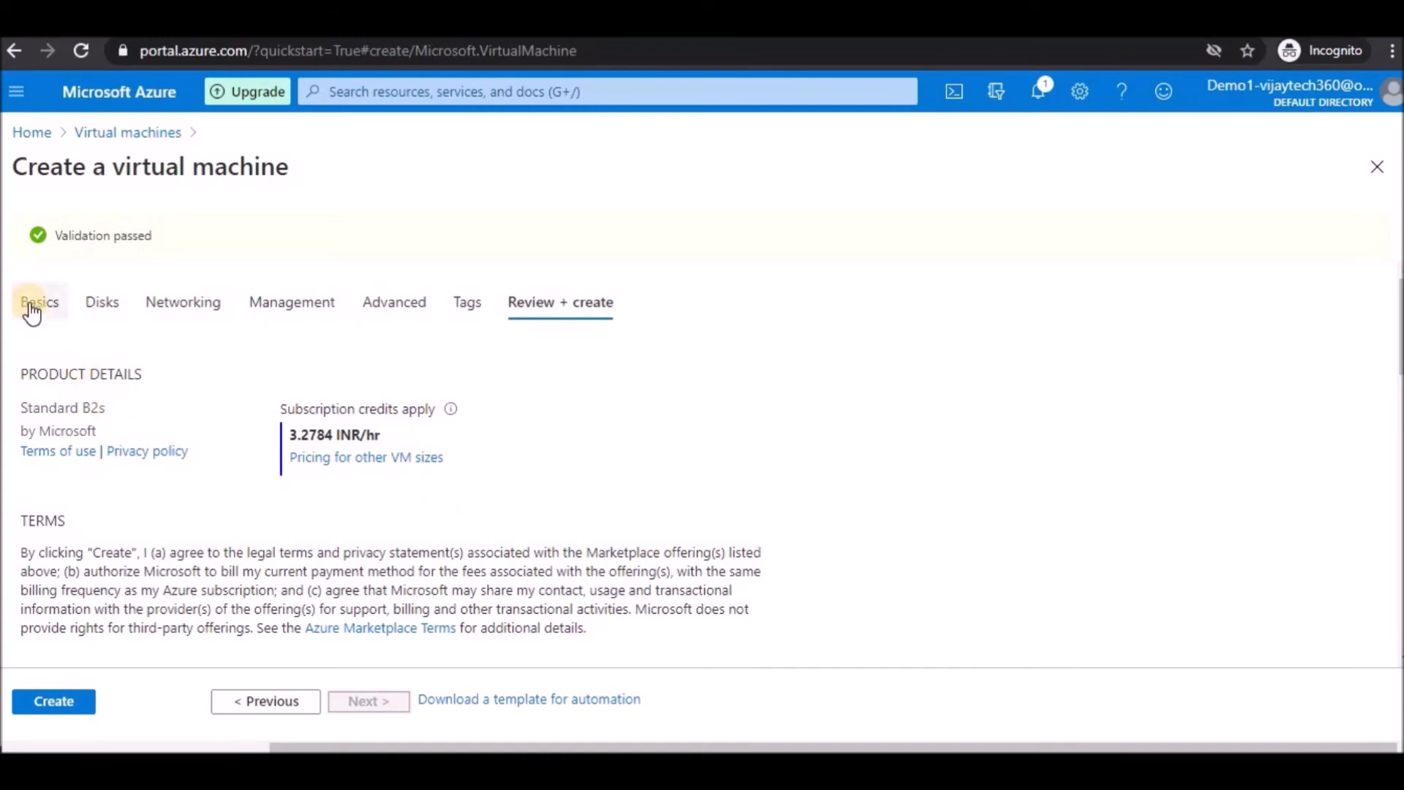
Return to the basic settings and set the virtual machine size to Standard_E2s_v3 with 2 vcpus and 16 GiB memory
left_click(64, 305)
scroll(523, 593, "down", 4)
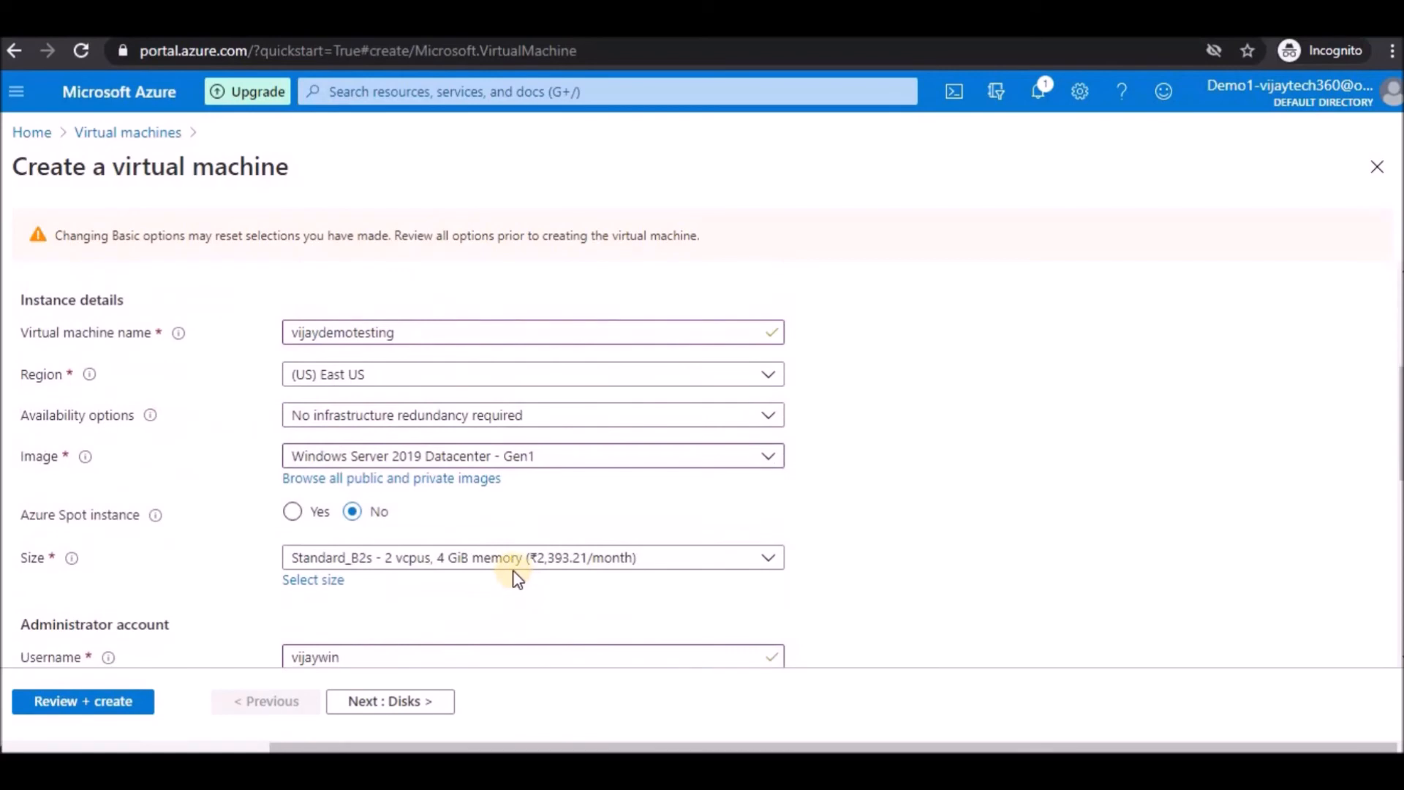
left_click(515, 567)
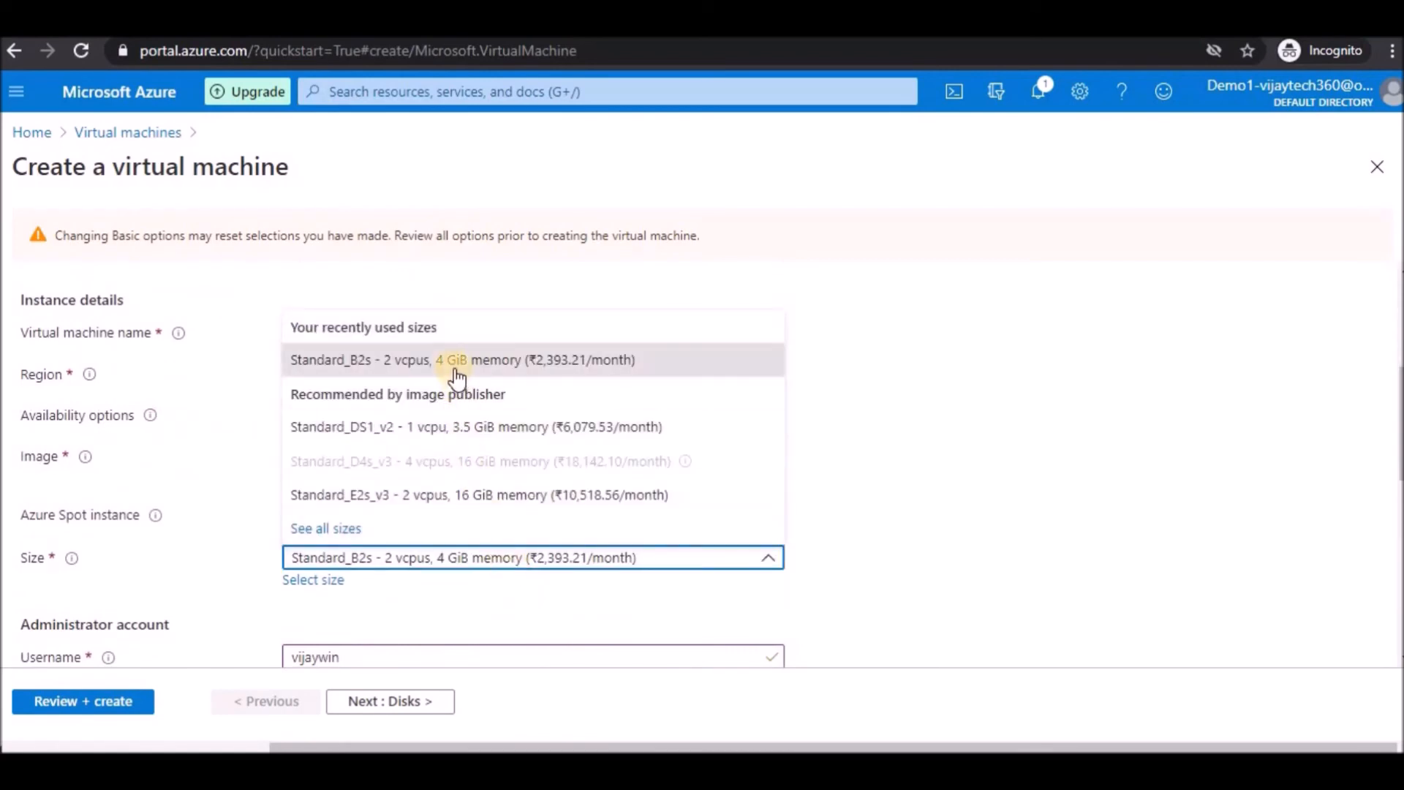
left_click(488, 495)
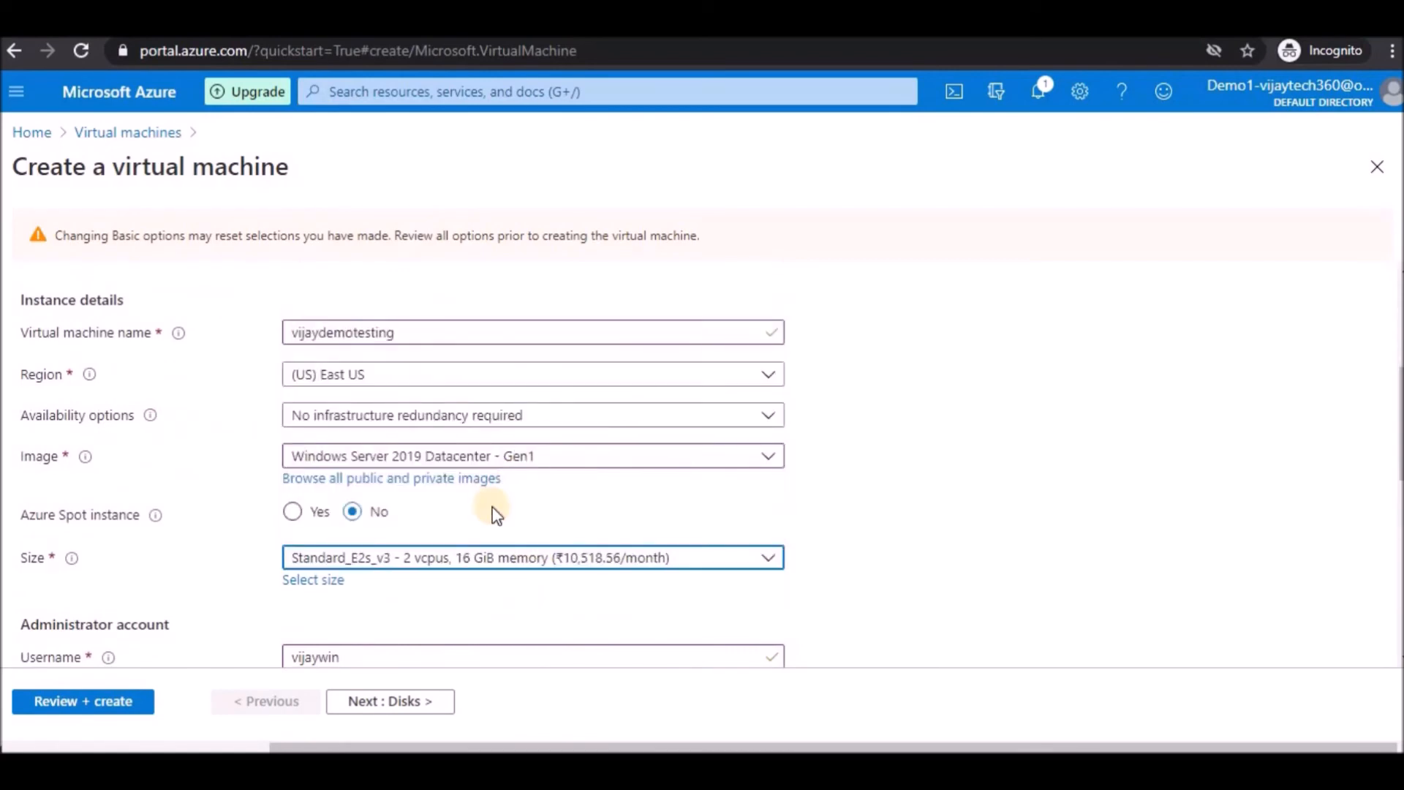
Continue through the disk, networking, management and advanced settings to the tag settings, keeping the existing choices
left_click(425, 704)
left_click(426, 703)
left_click(426, 703)
left_click(428, 703)
left_click(427, 703)
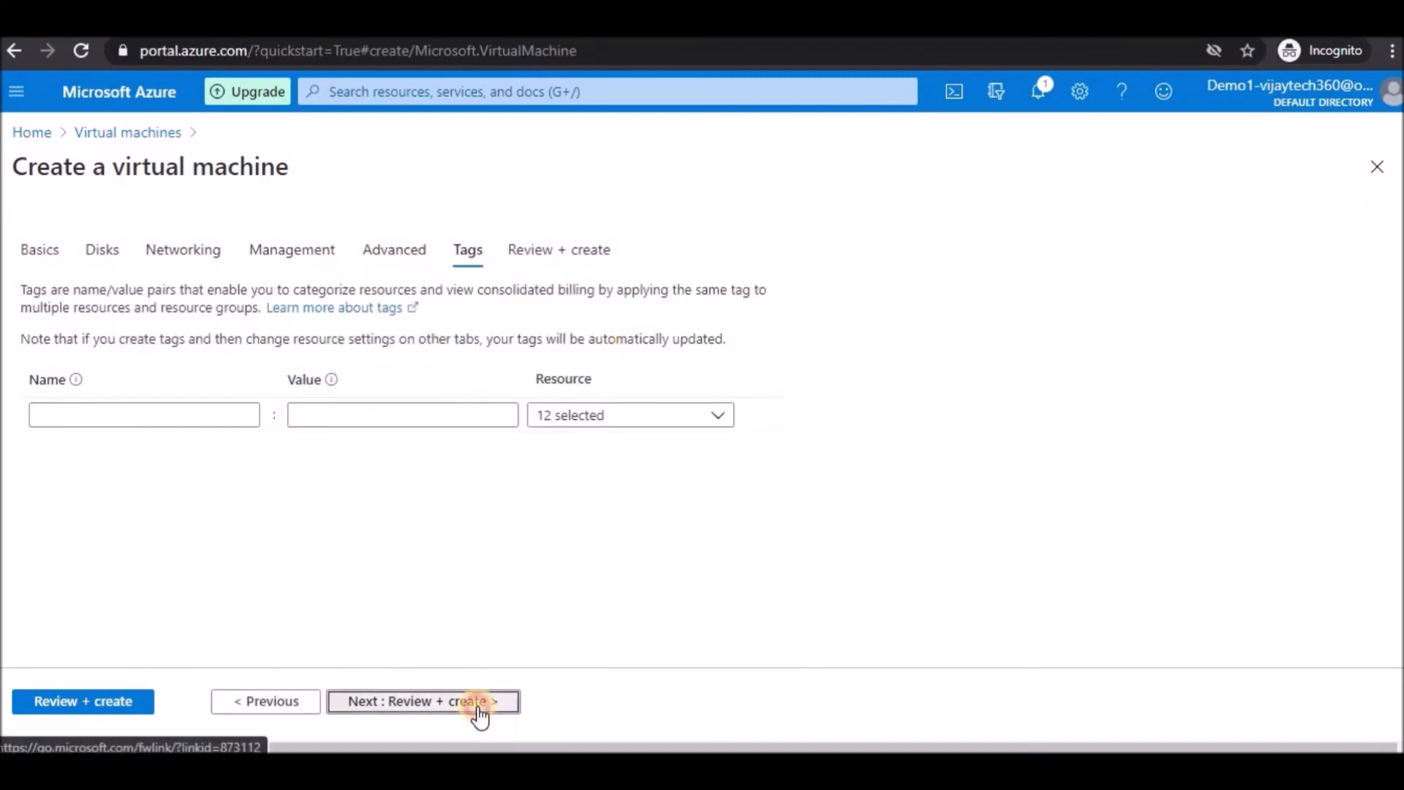
Proceed to the final review, create the virtual machine and check its deployment status
left_click(480, 703)
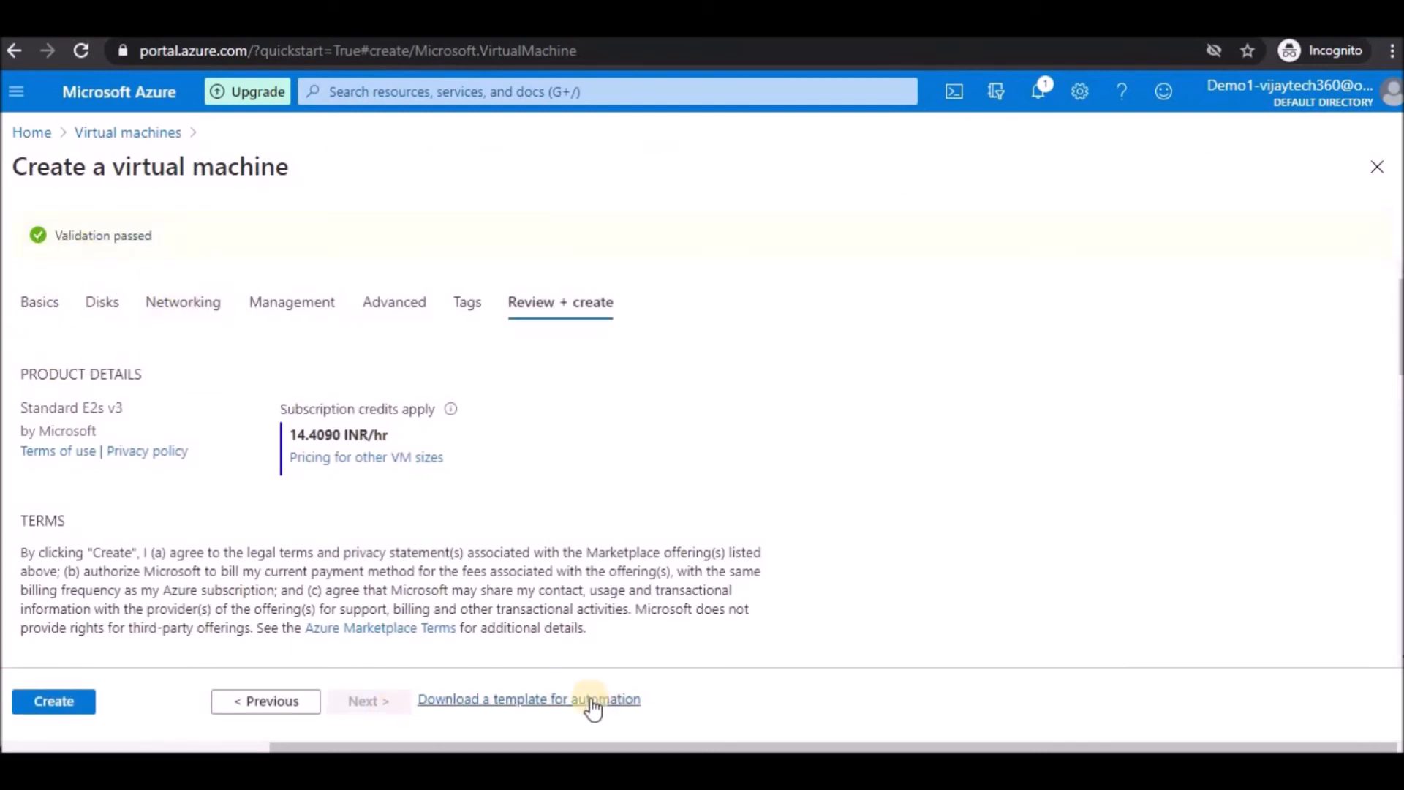
left_click(54, 713)
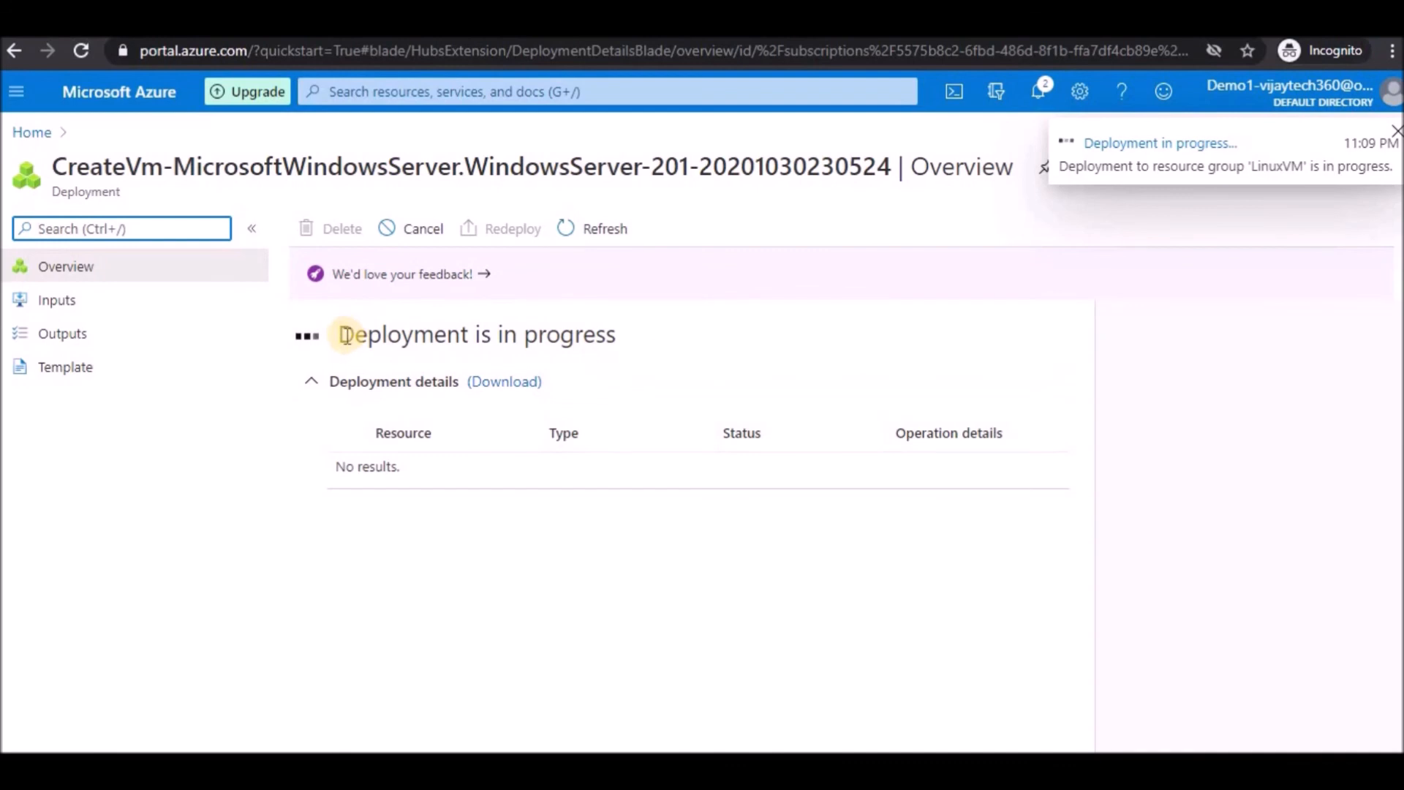
left_click_drag(345, 335, 617, 336)
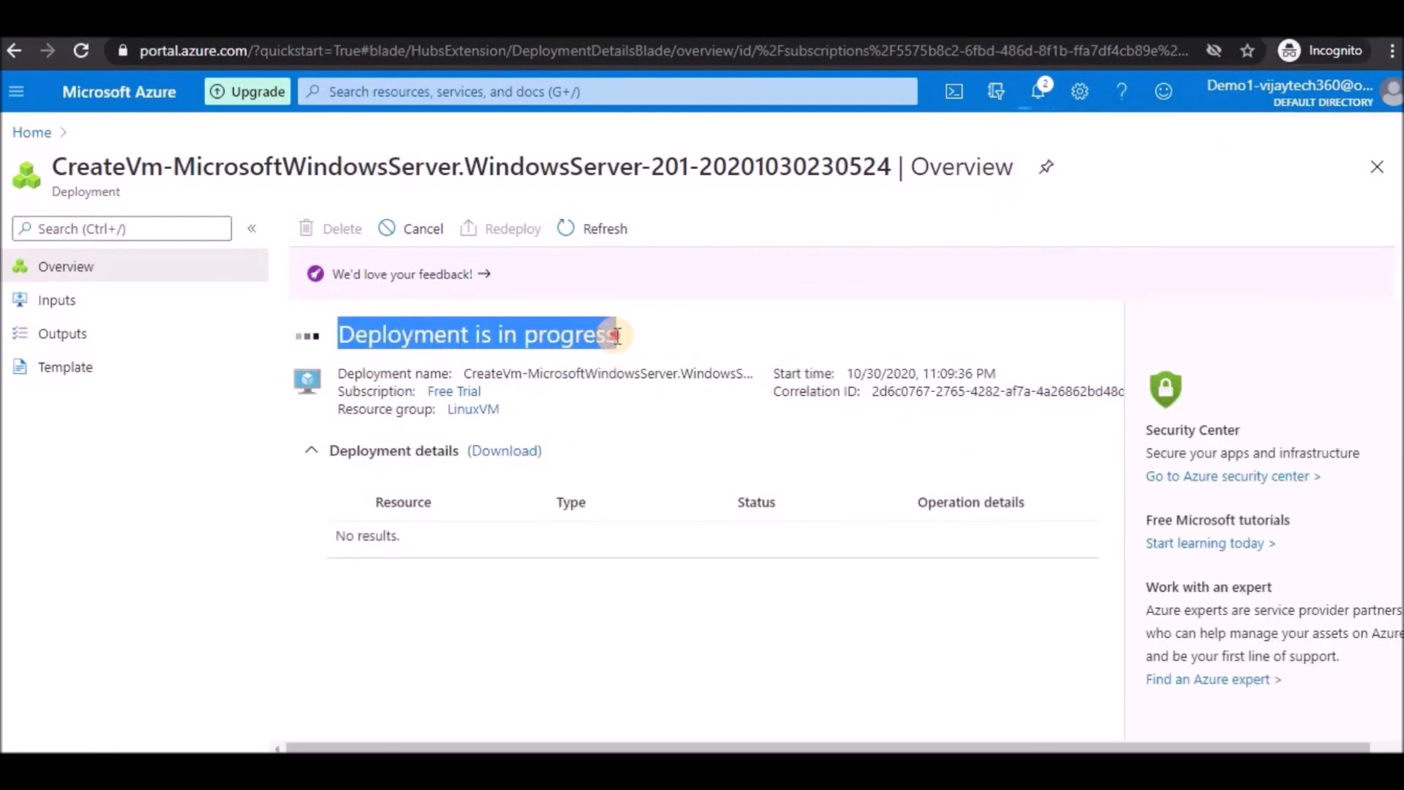